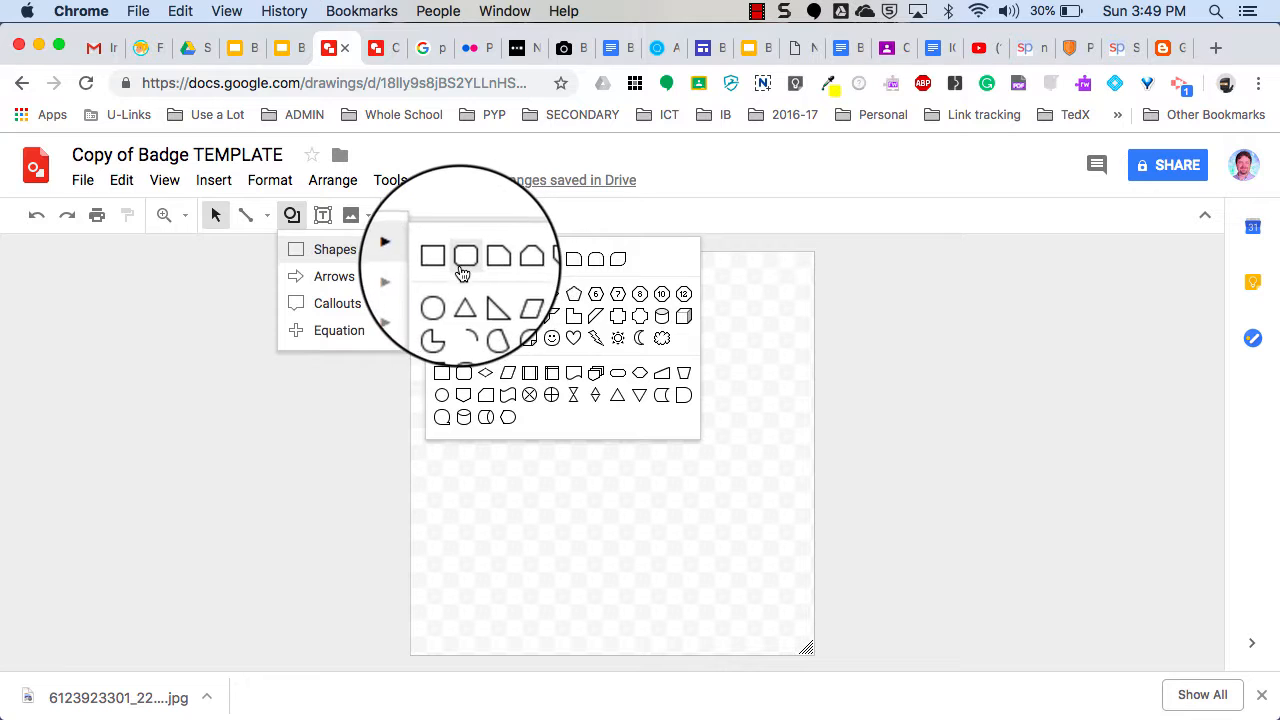
Draw a snipped-corner rectangle spanning the badge canvas from top-left to bottom-right.
left_click(505, 258)
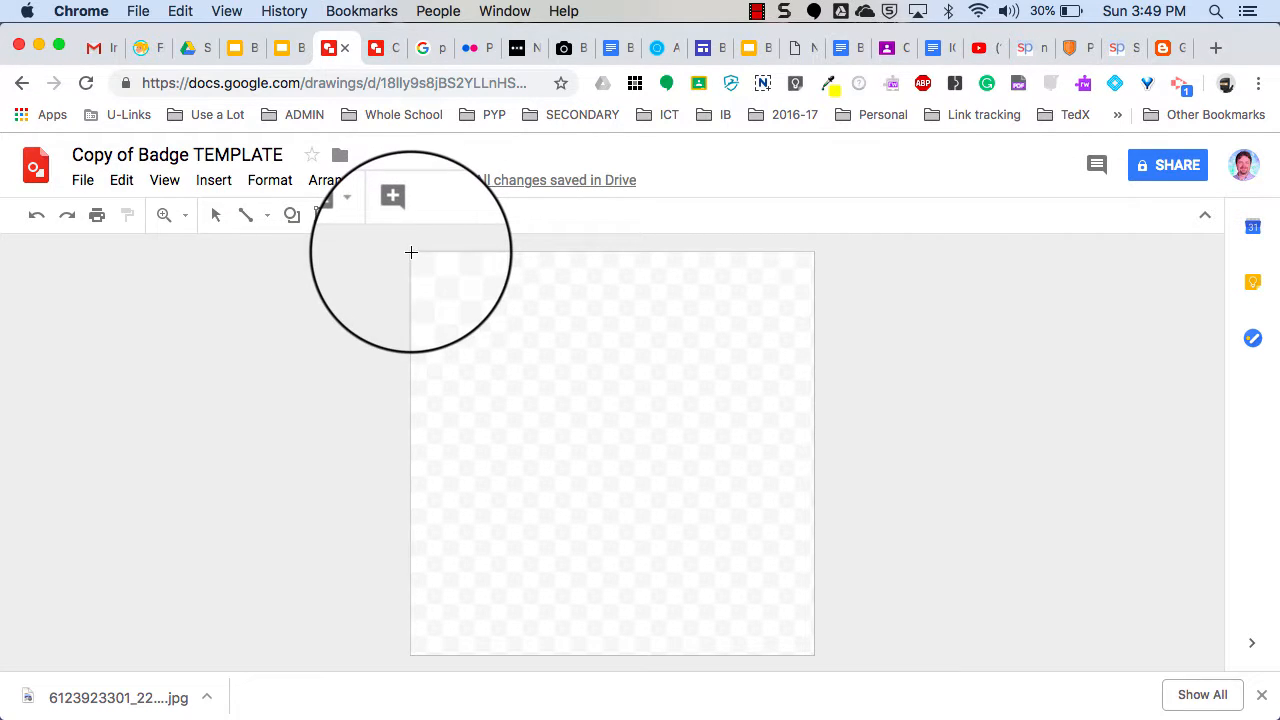
left_click_drag(411, 252, 776, 628)
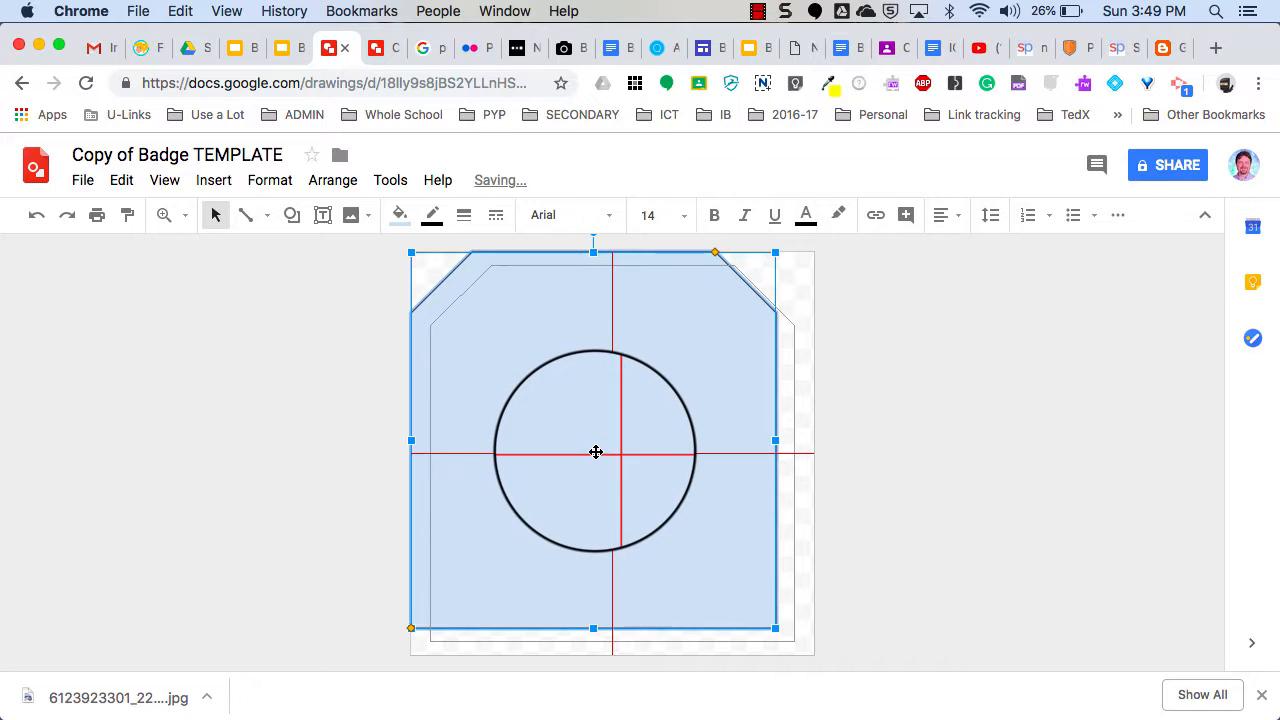
Nudge the badge shape, then give it a light pink fill and a 12px red border.
left_click_drag(597, 452, 620, 449)
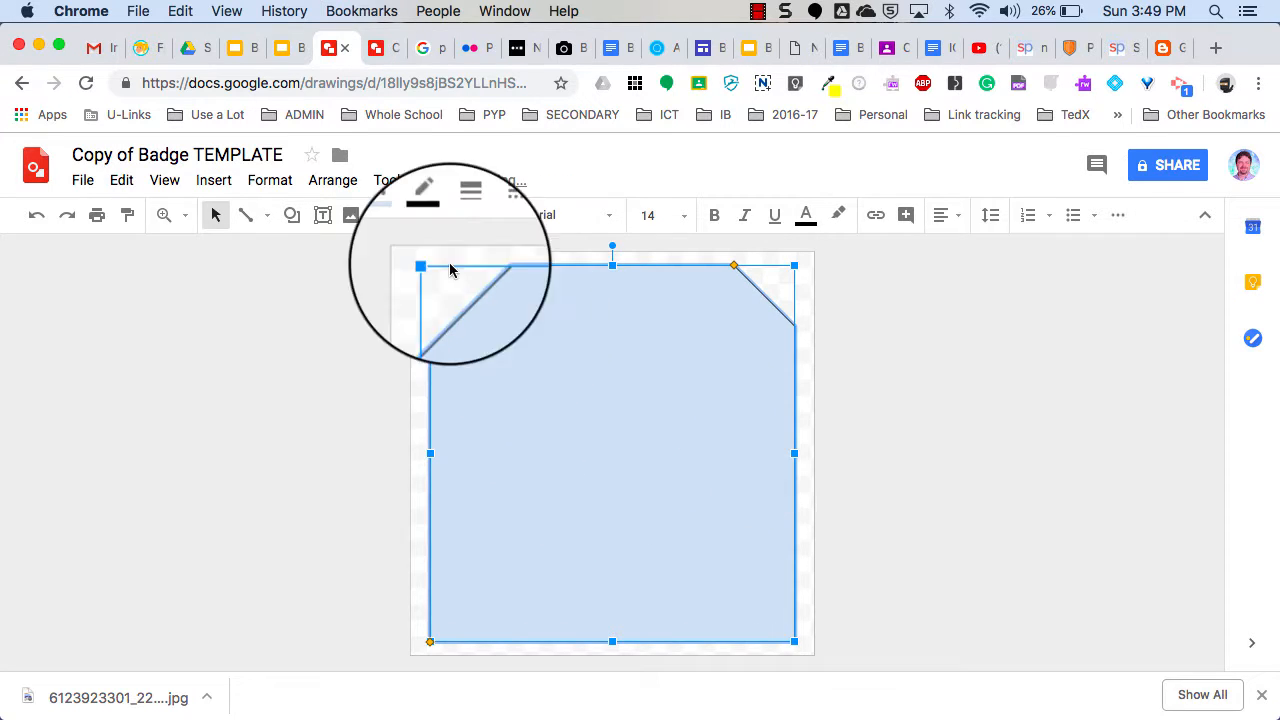
left_click(400, 218)
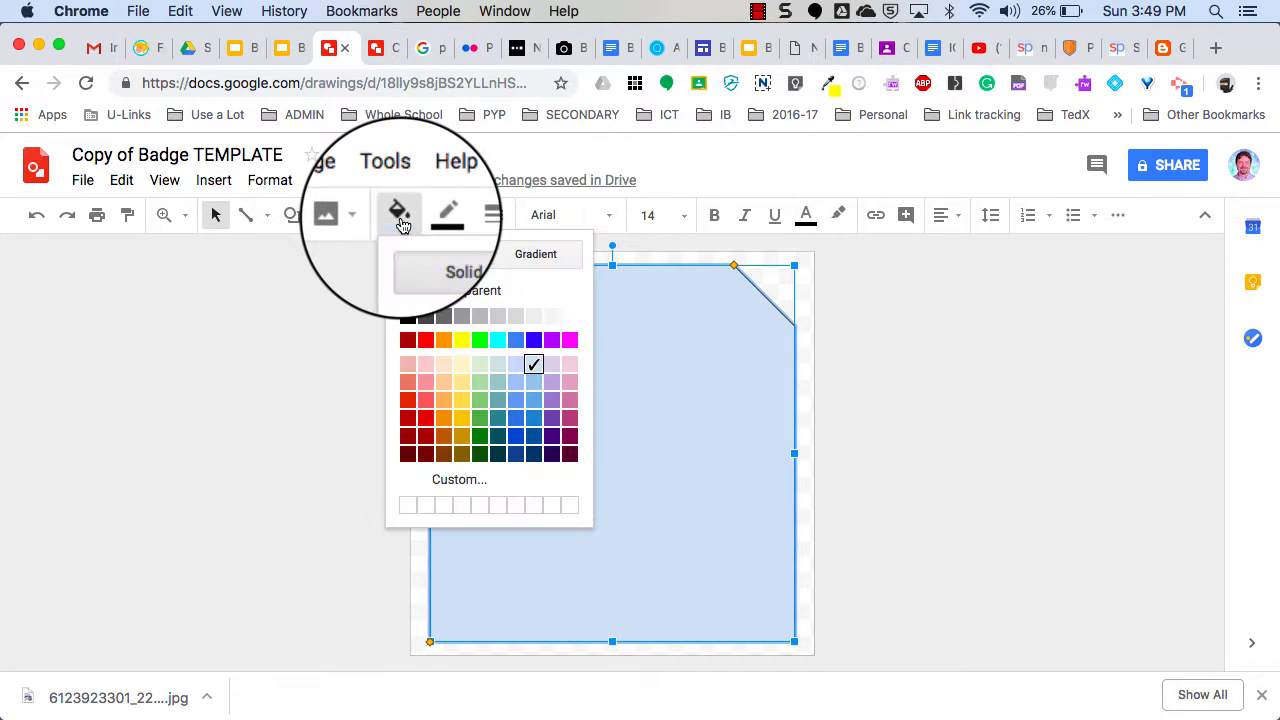
left_click(425, 368)
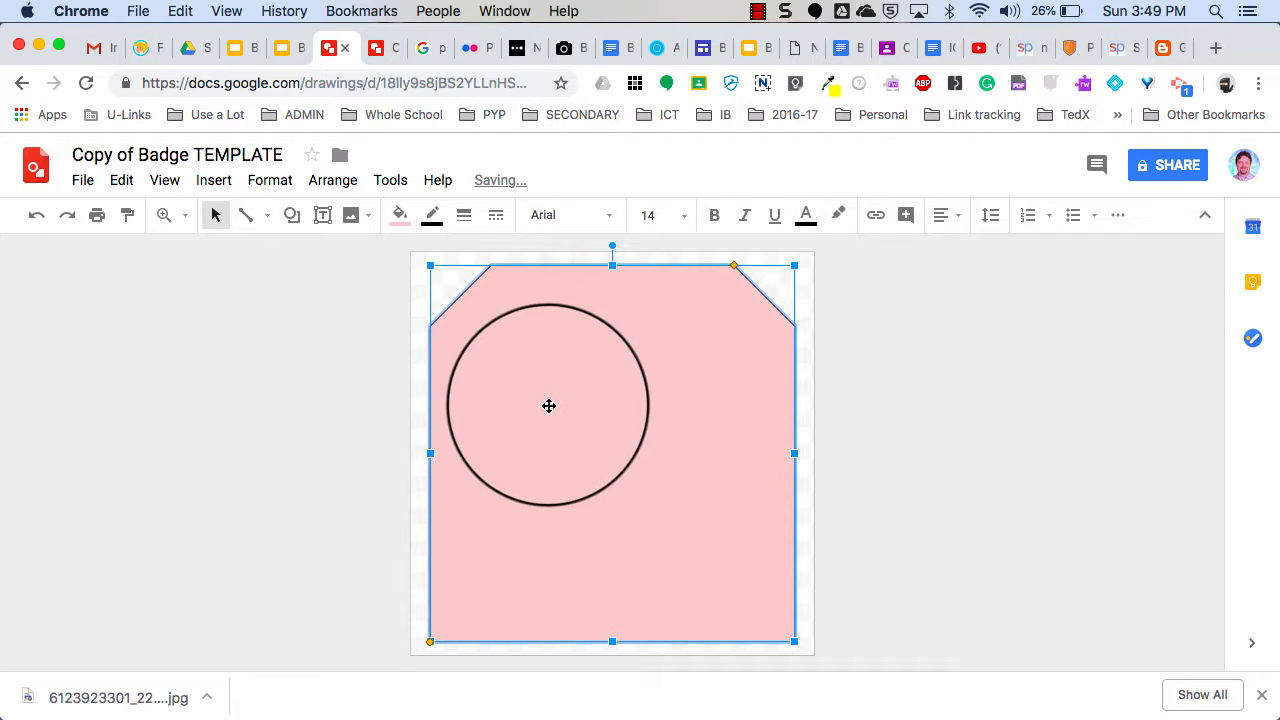
left_click(432, 217)
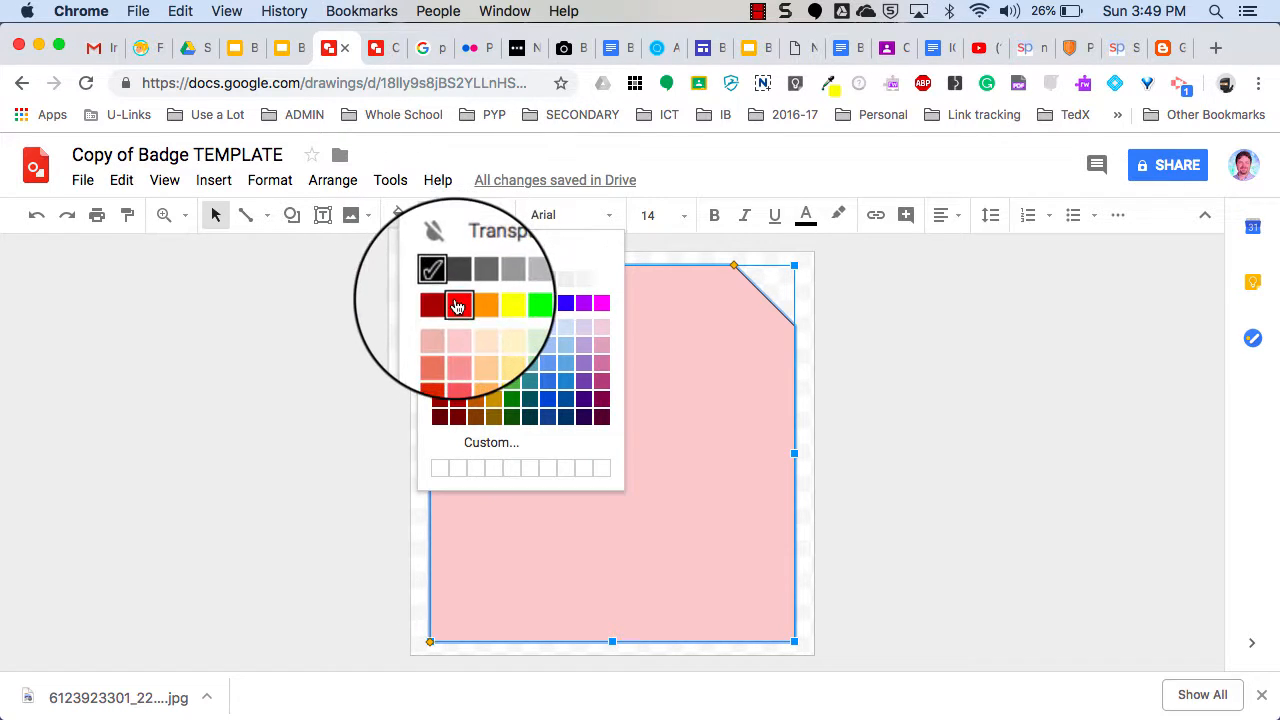
left_click(466, 330)
left_click(466, 222)
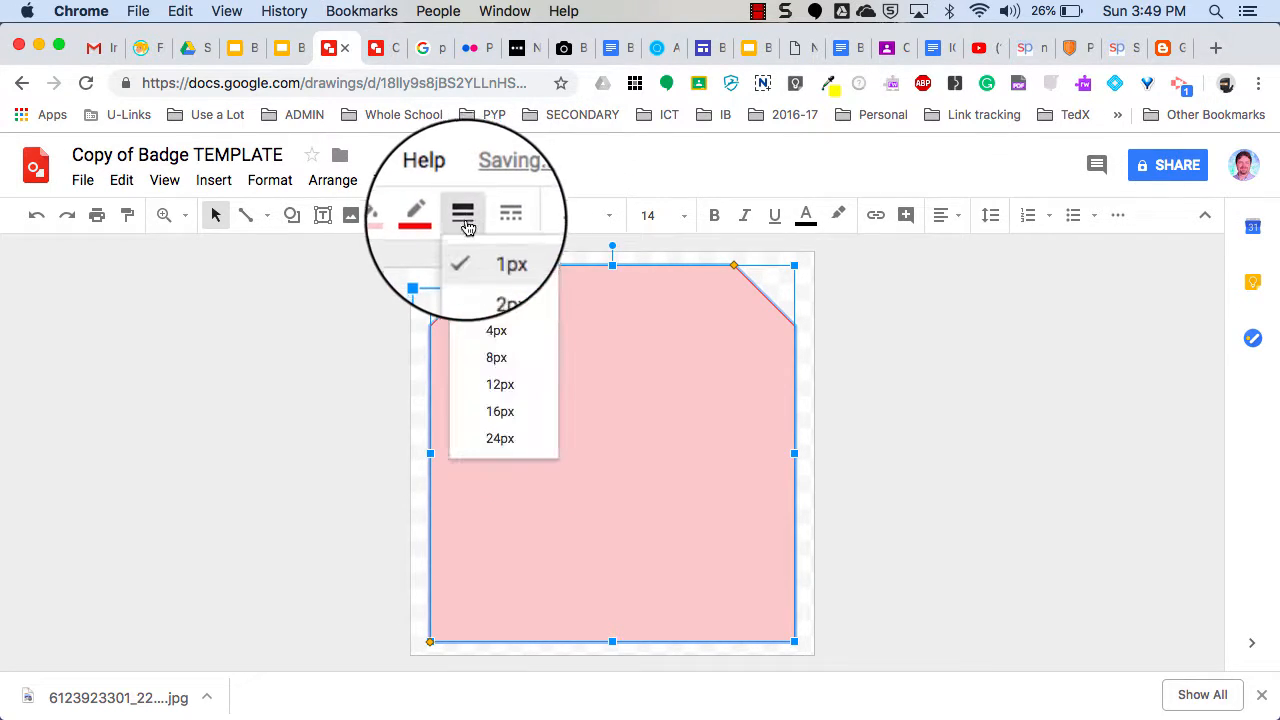
left_click(502, 388)
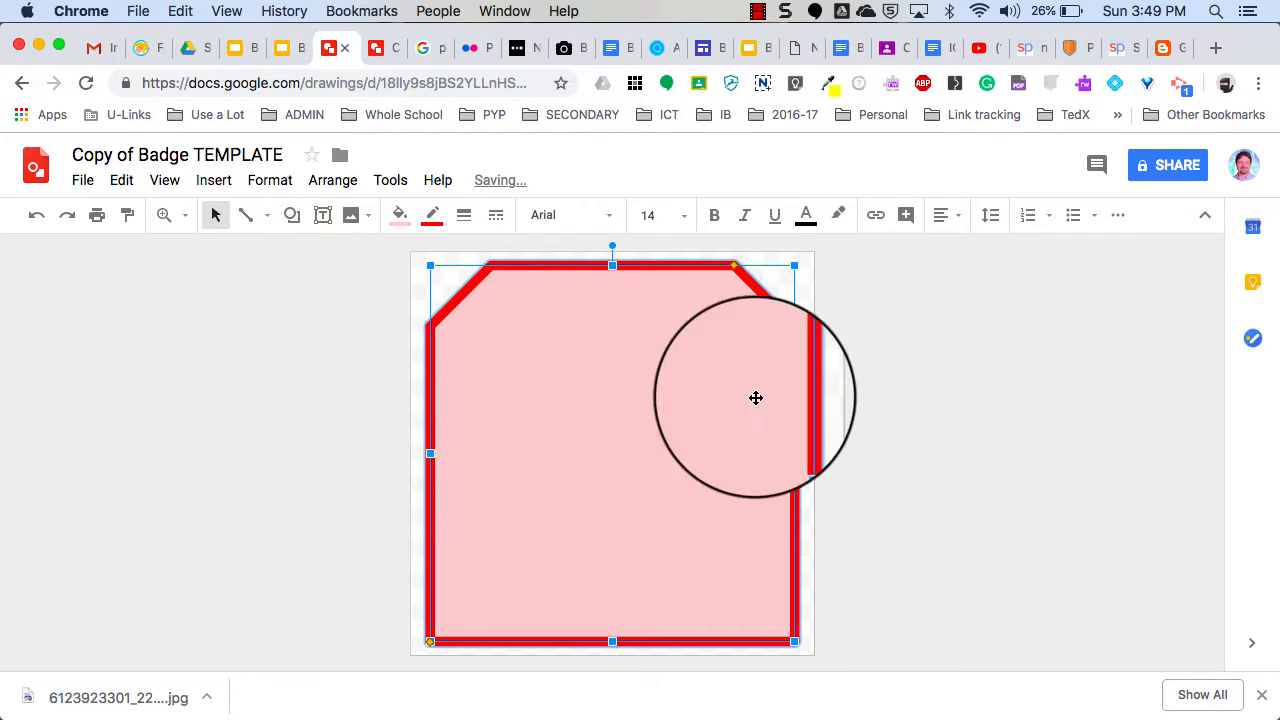
Deselect the badge and go to The Noun Project's 'paragraph writing' results.
left_click(849, 423)
left_click_drag(665, 343, 529, 464)
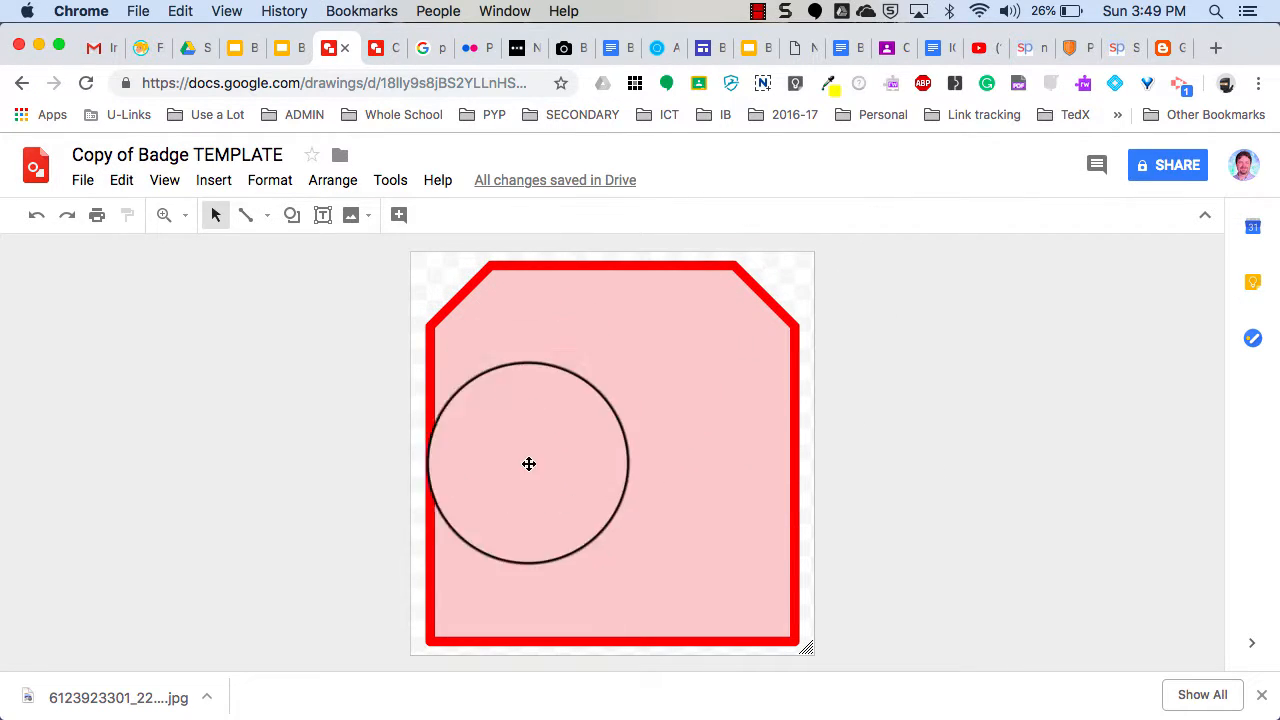
left_click_drag(622, 467, 464, 291)
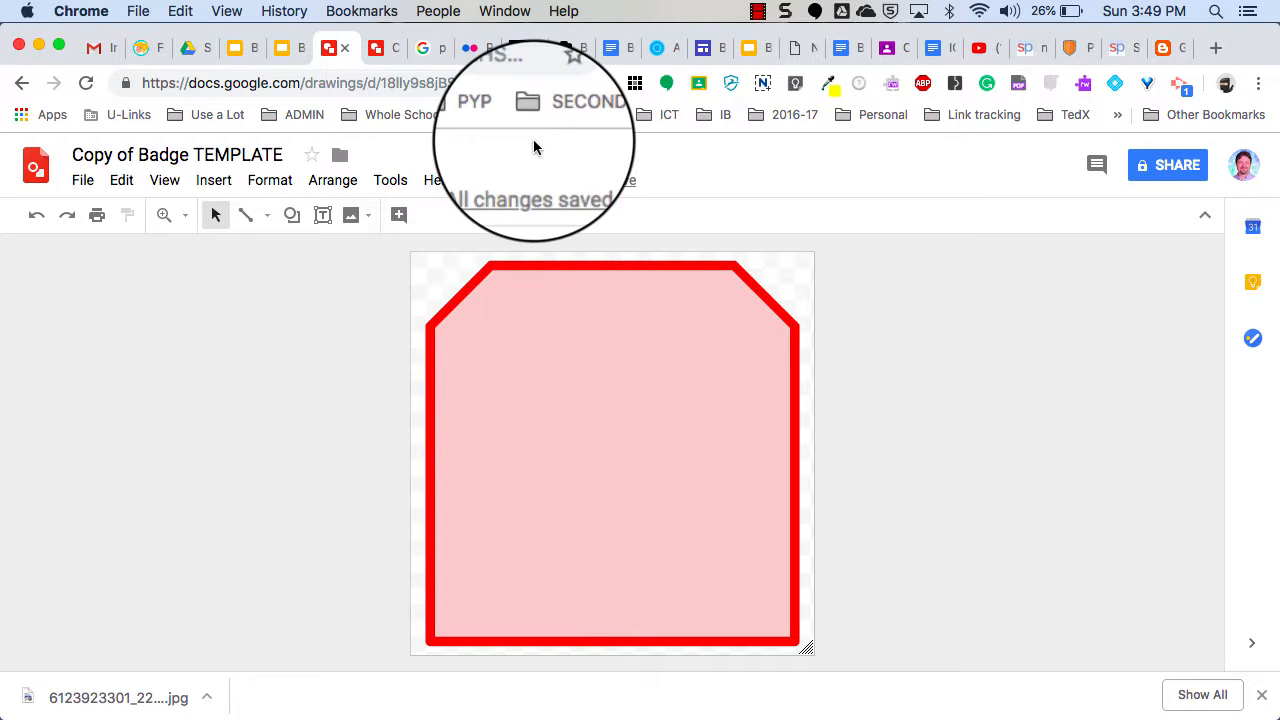
left_click(515, 50)
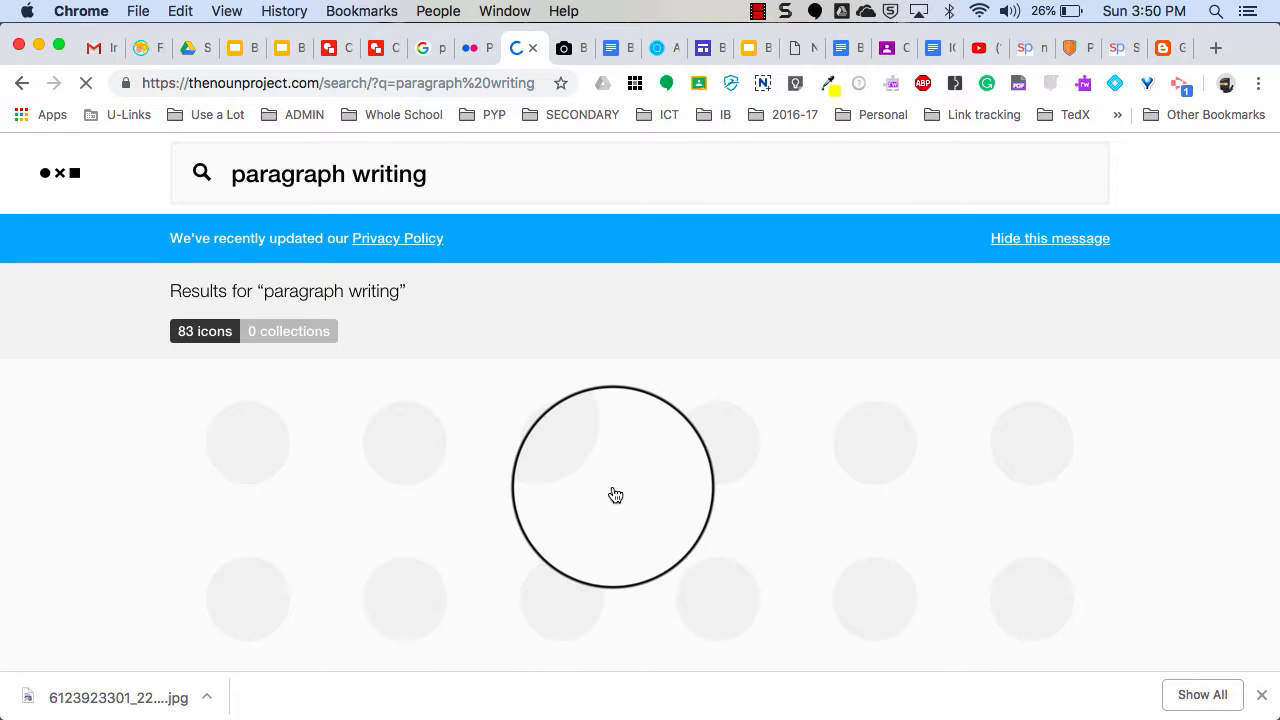
Scroll down and back up through the 'paragraph writing' icon results grid.
scroll(600, 470, "down", 2)
scroll(613, 494, "down", 2)
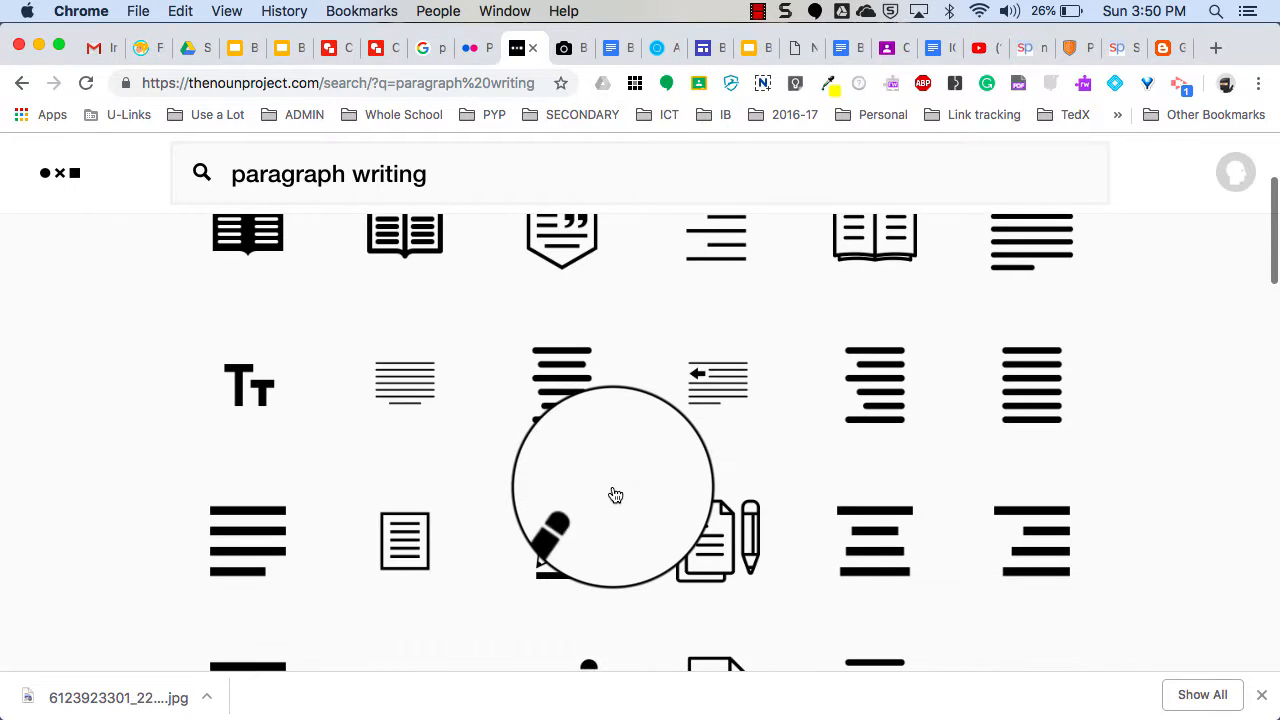
scroll(611, 494, "up", 3)
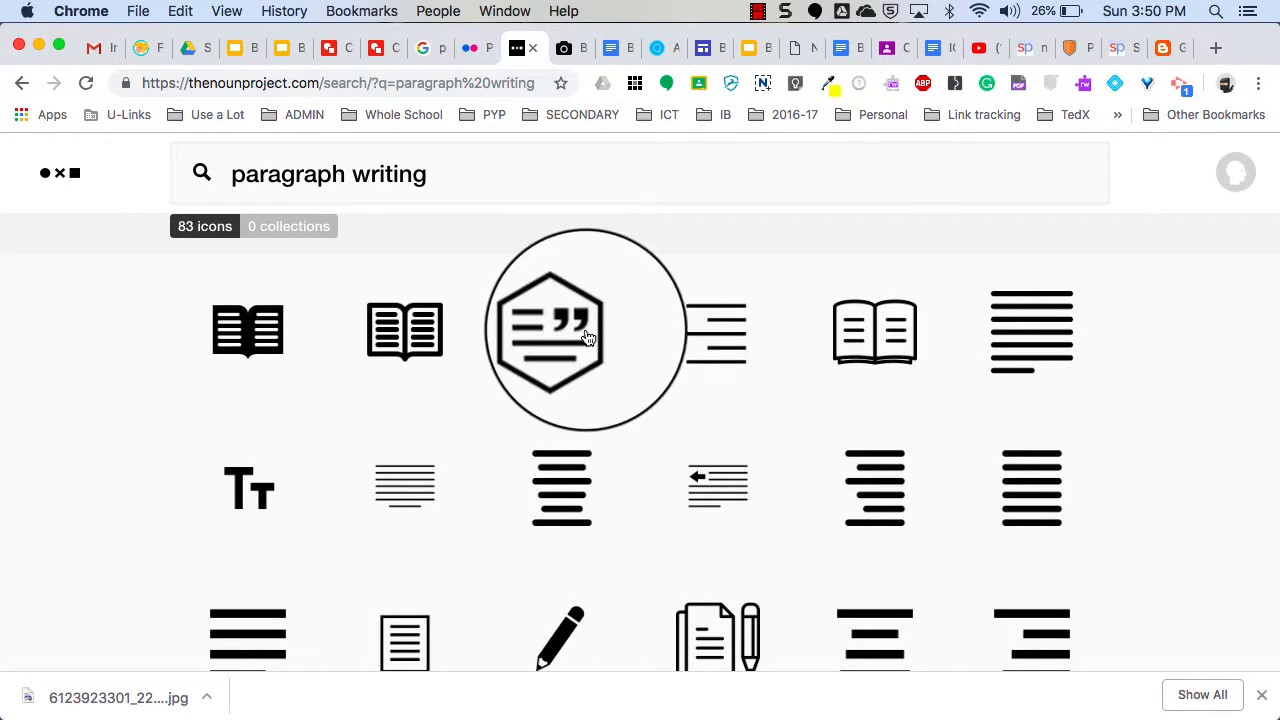
Open the hexagon Quote icon and set its colour to red after trying near-black.
left_click(568, 330)
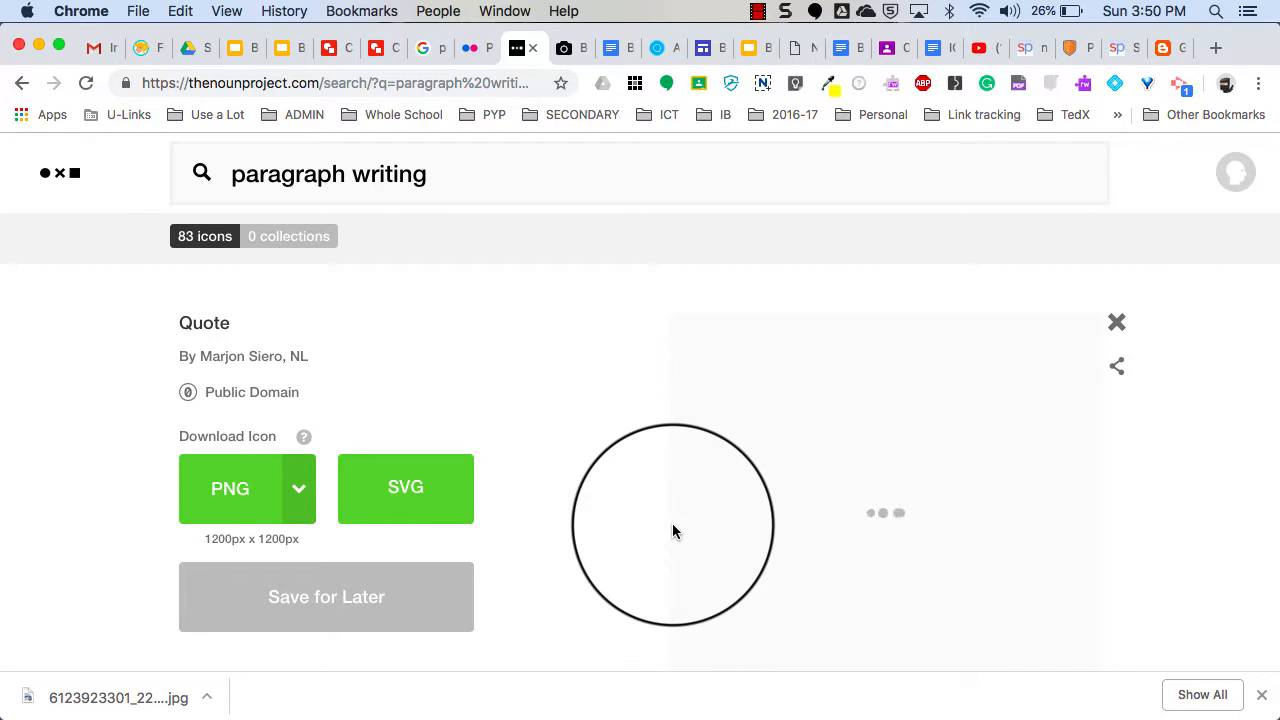
scroll(672, 523, "down", 2)
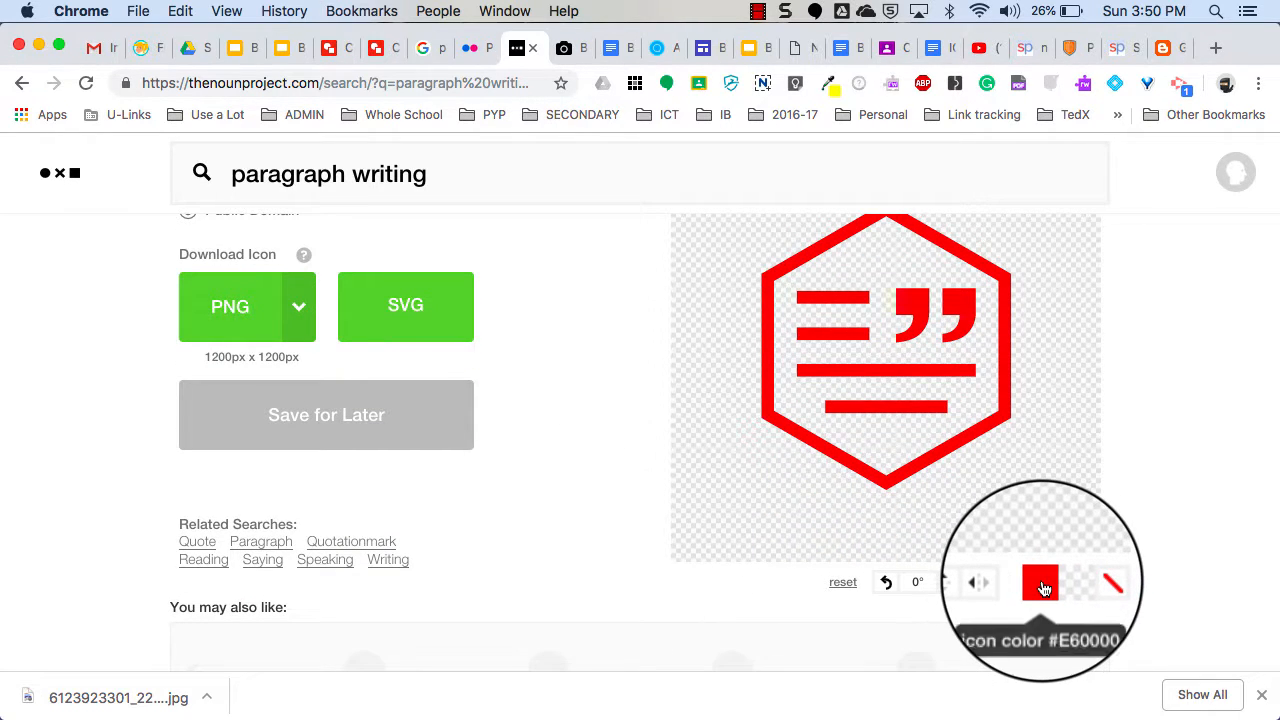
left_click(1041, 584)
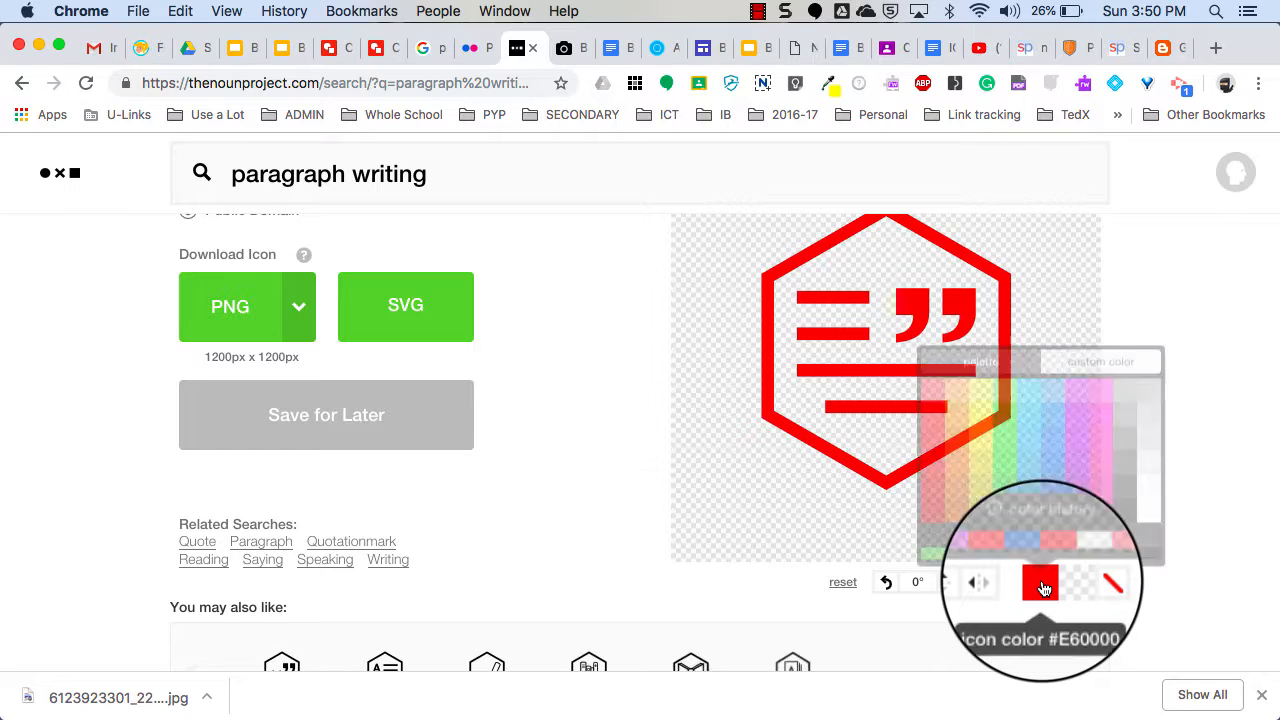
left_click(1118, 516)
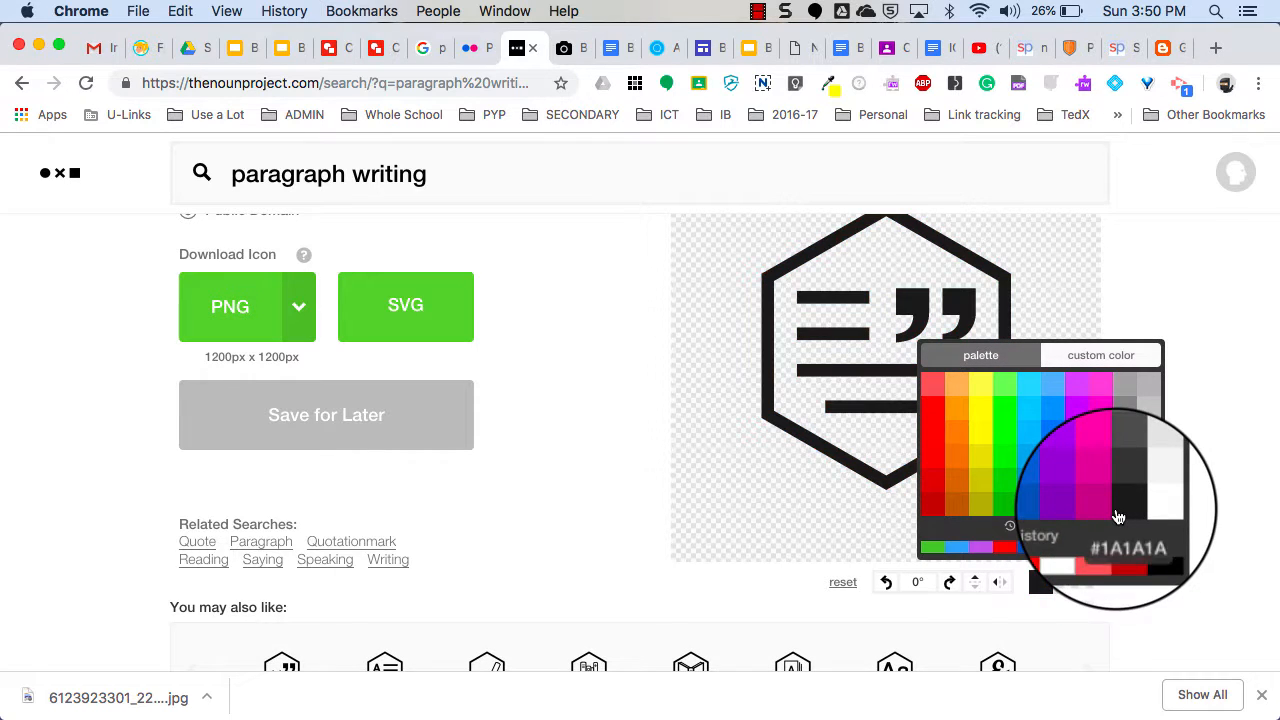
left_click(1041, 591)
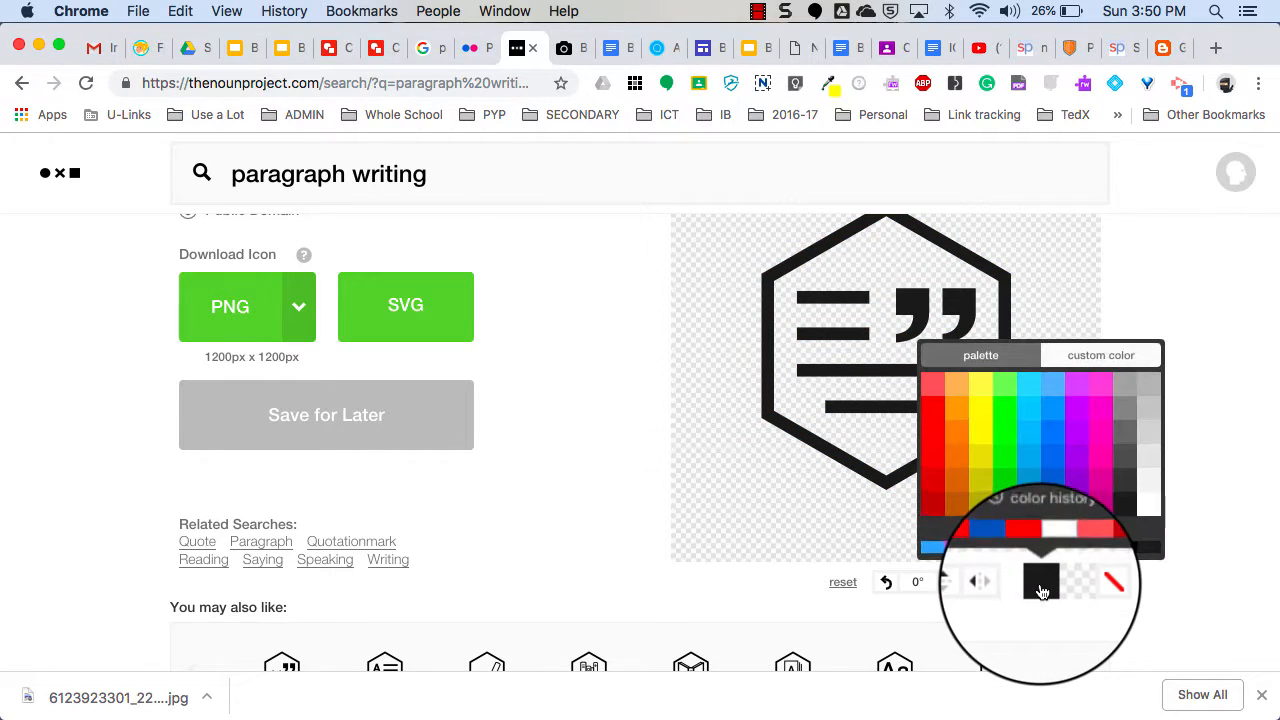
left_click(930, 487)
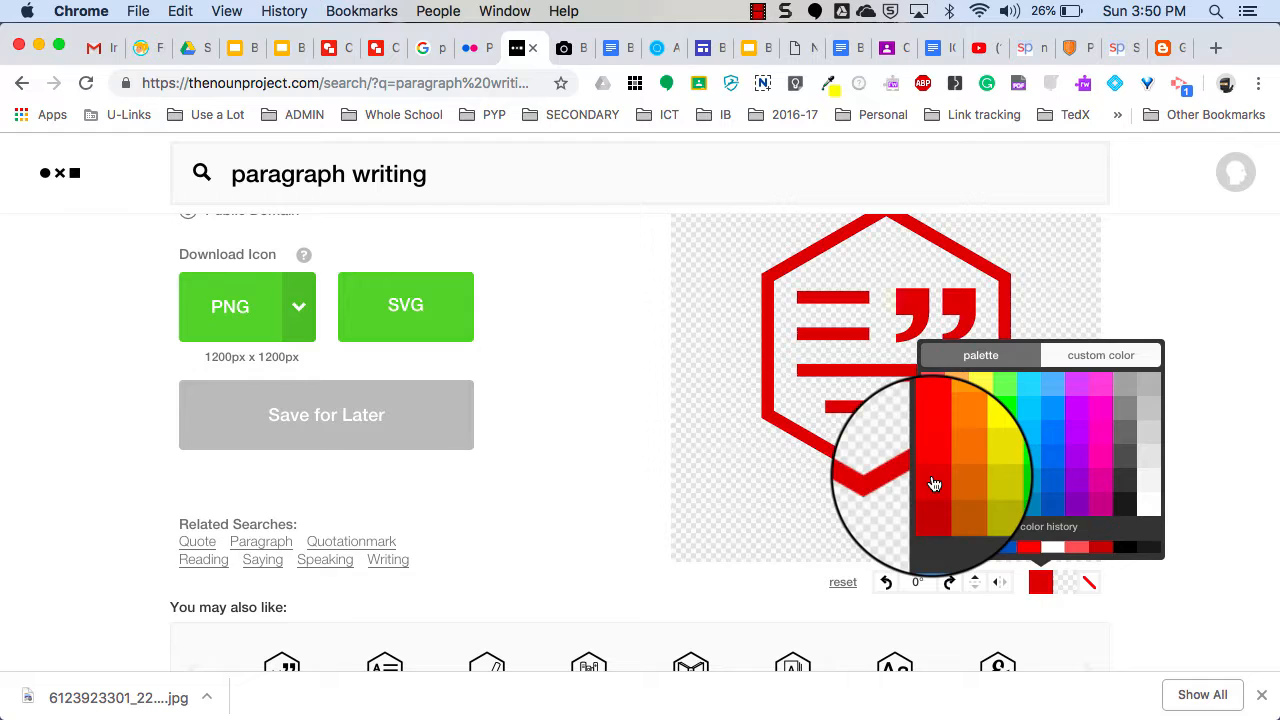
Try a Ring background, set it to None, and download the red icon as PNG.
left_click(1090, 585)
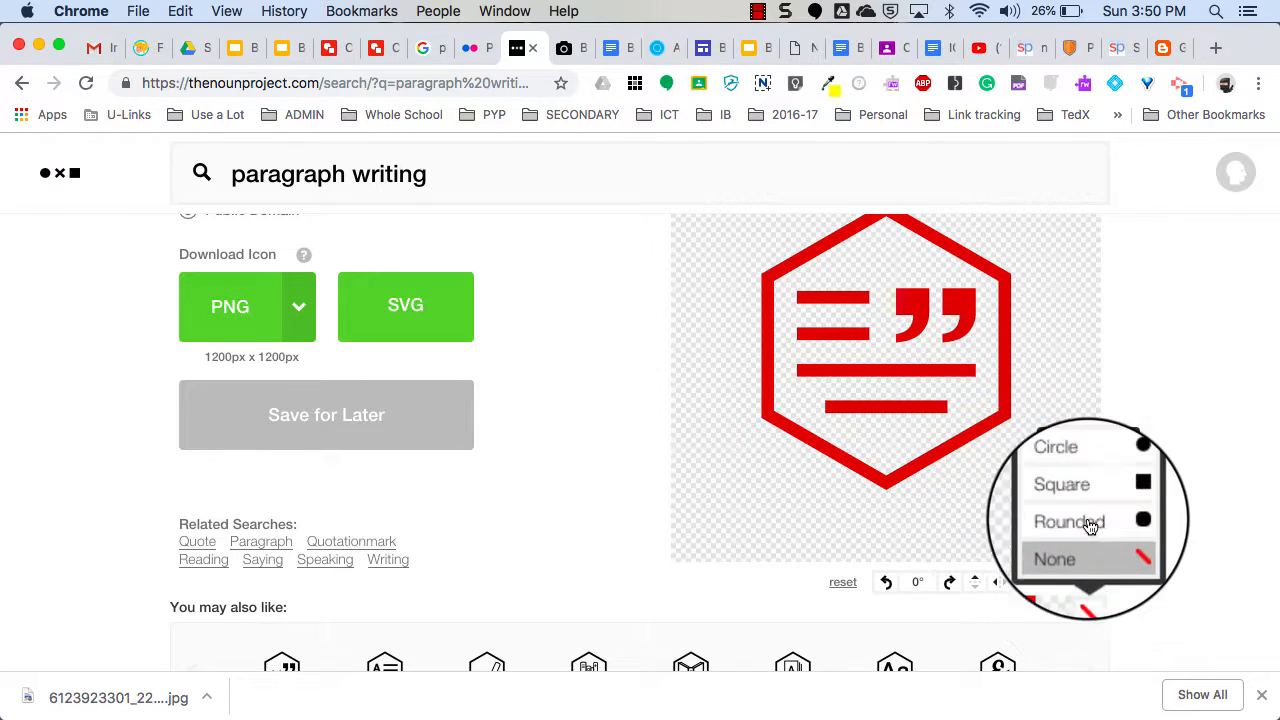
left_click(1086, 450)
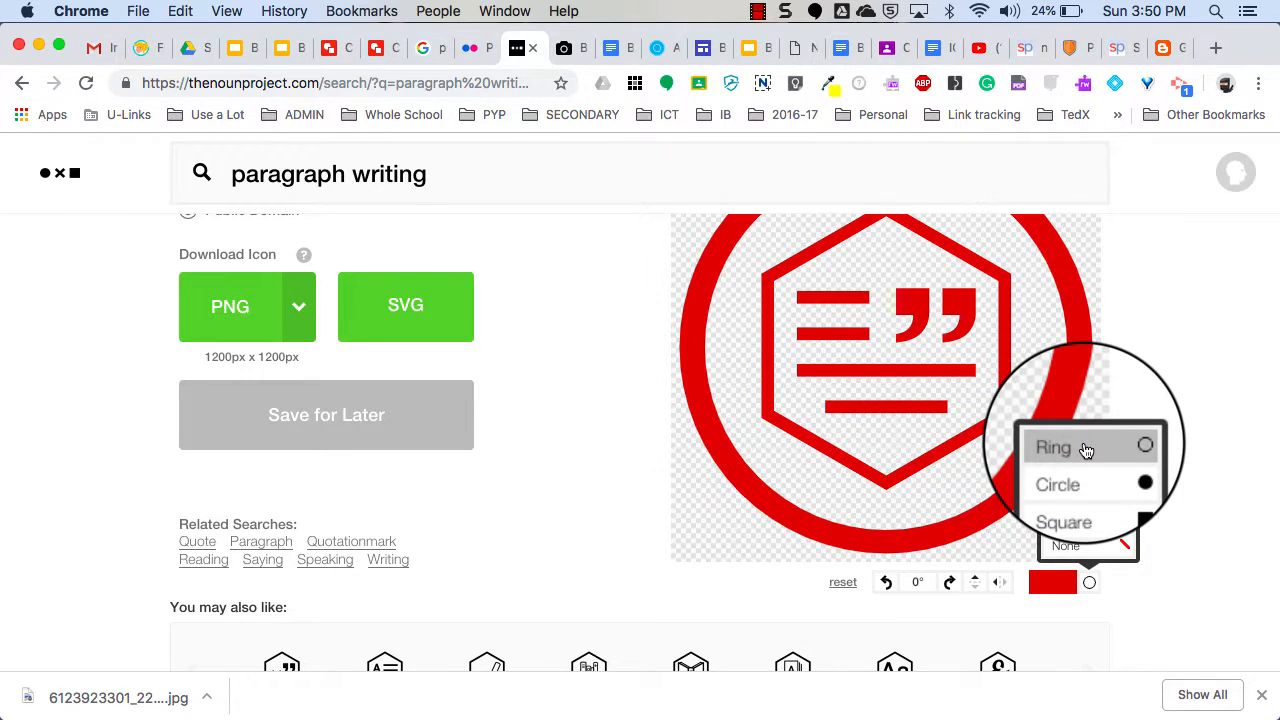
scroll(1086, 480, "down", 3)
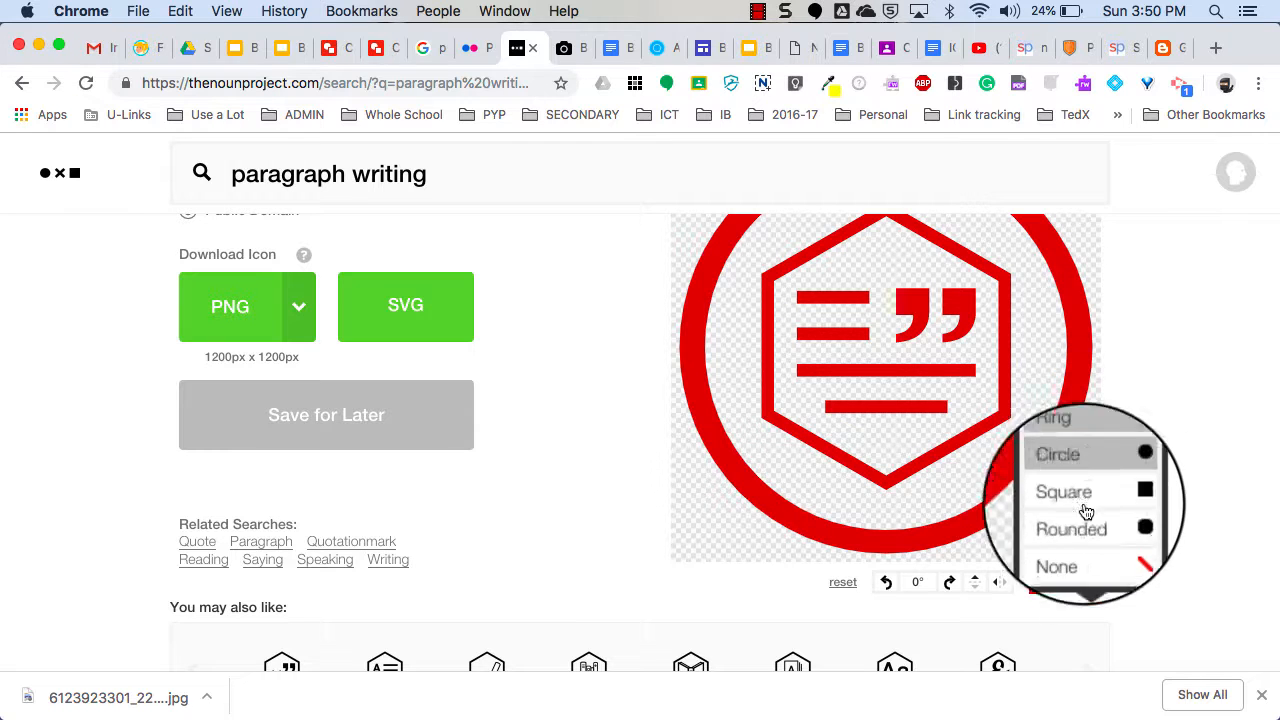
left_click(1090, 556)
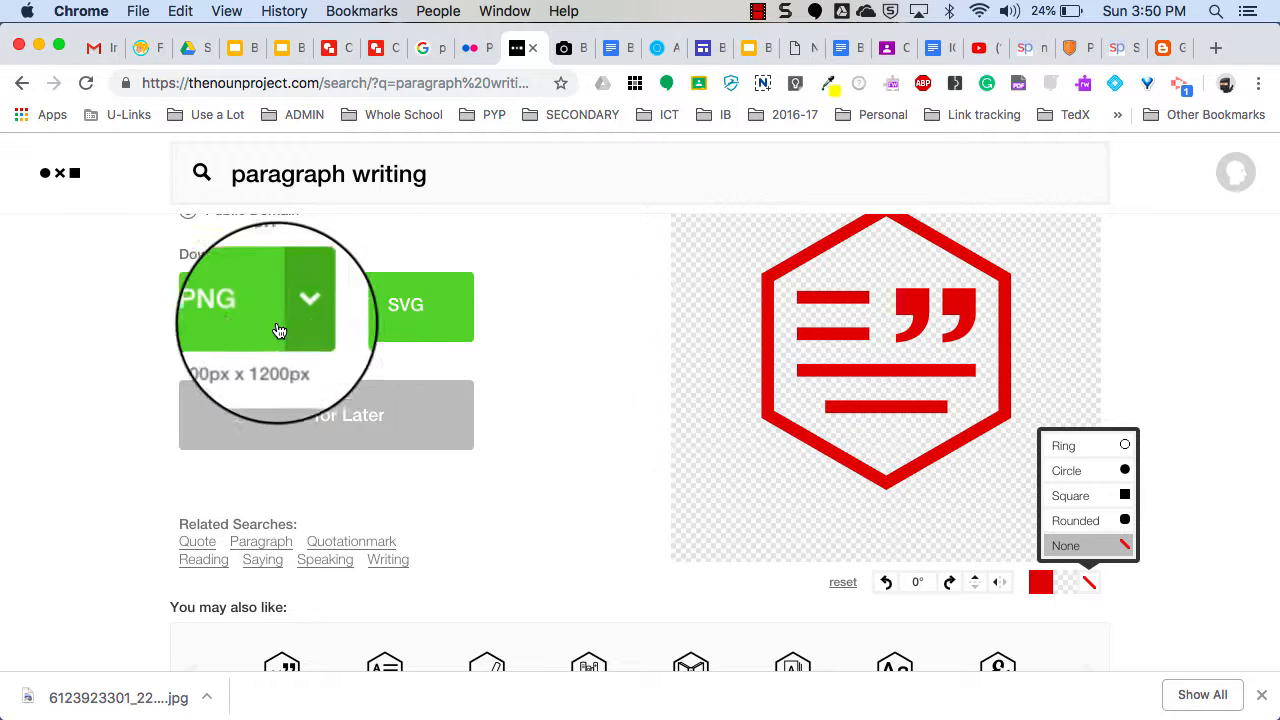
left_click(240, 318)
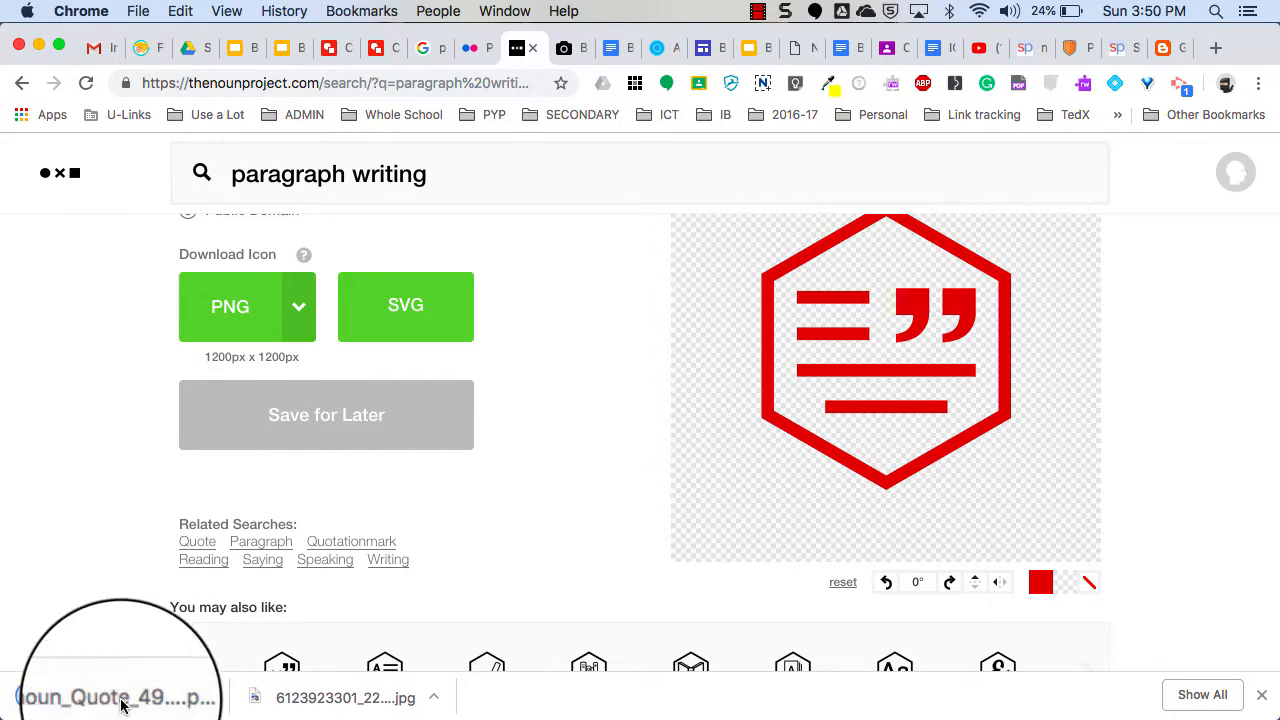
Drop the downloaded Quote image onto the first badge, shrink it and reposition it.
left_click(333, 48)
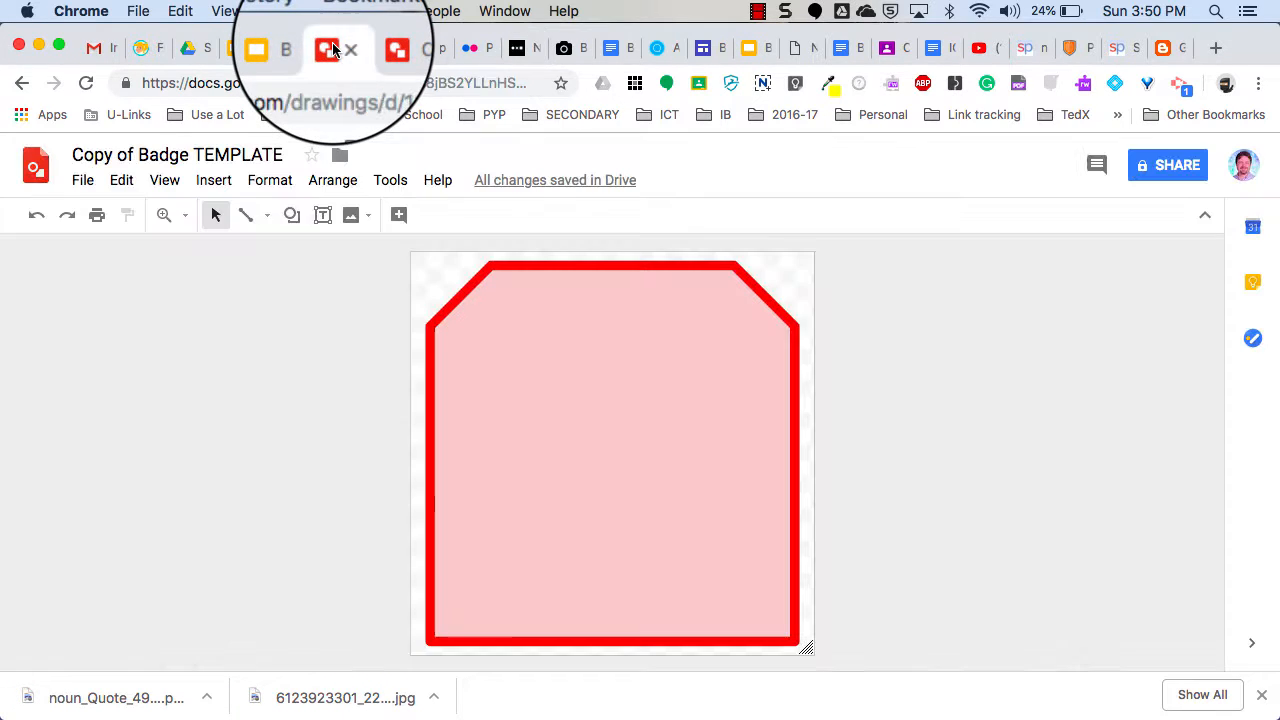
left_click_drag(100, 672, 488, 515)
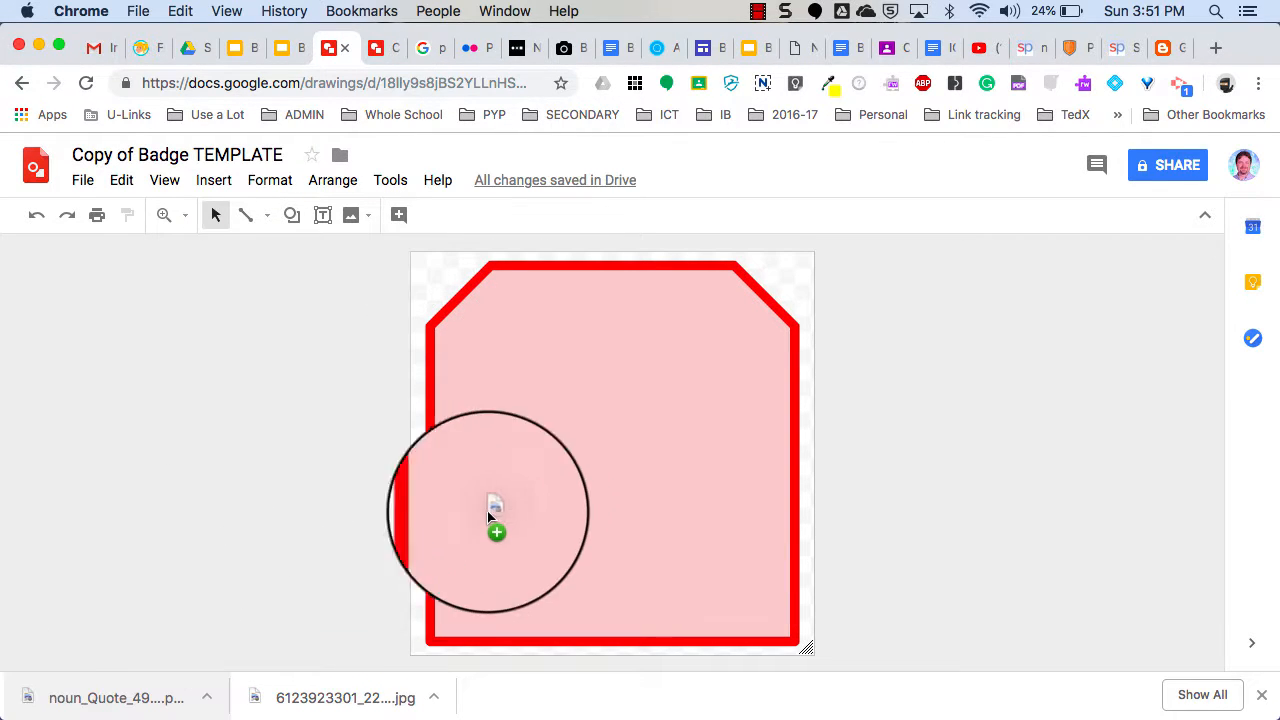
left_click_drag(567, 431, 574, 431)
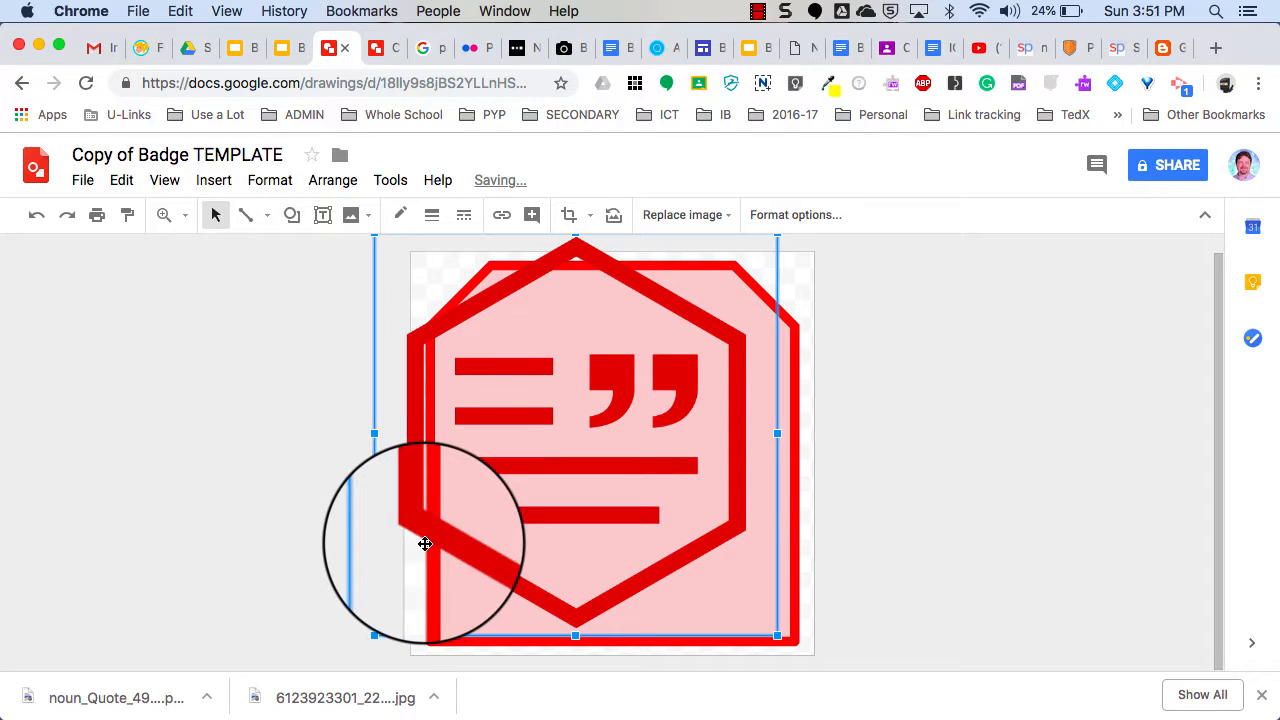
left_click_drag(374, 636, 494, 514)
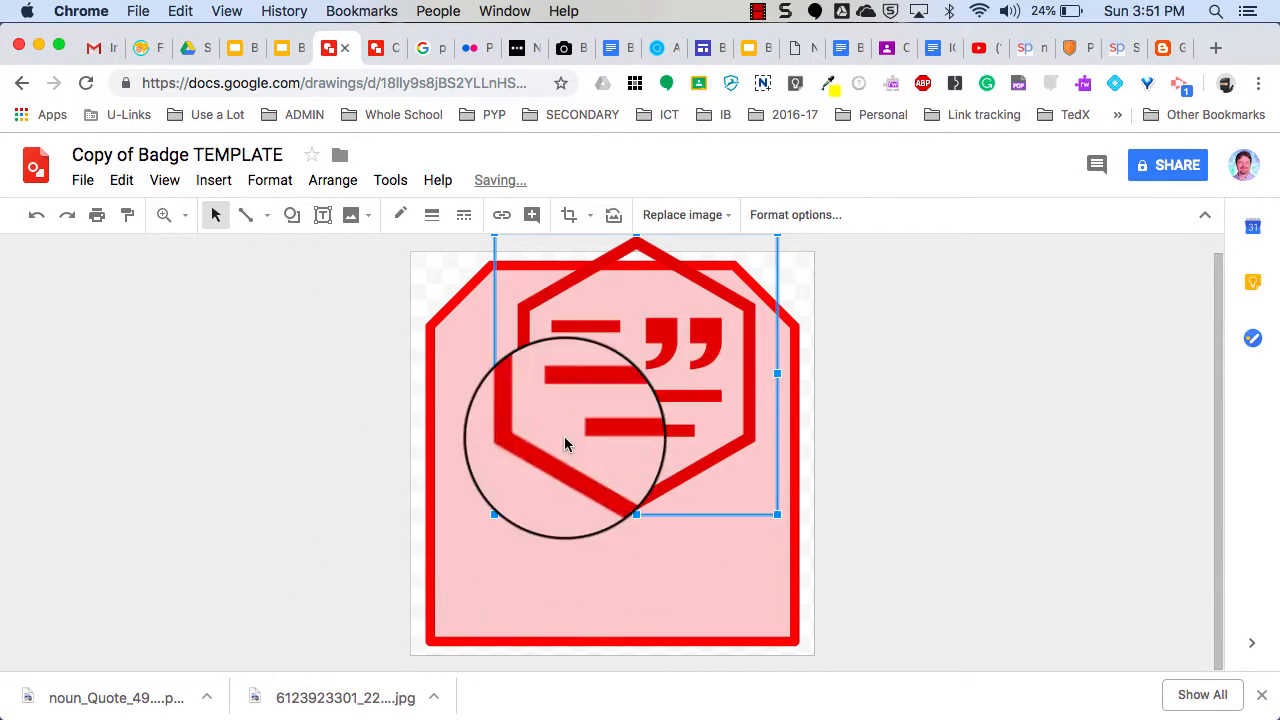
left_click_drag(614, 386, 594, 451)
Deselect the quote image and return to the 'paragraph writing' image results.
left_click(881, 448)
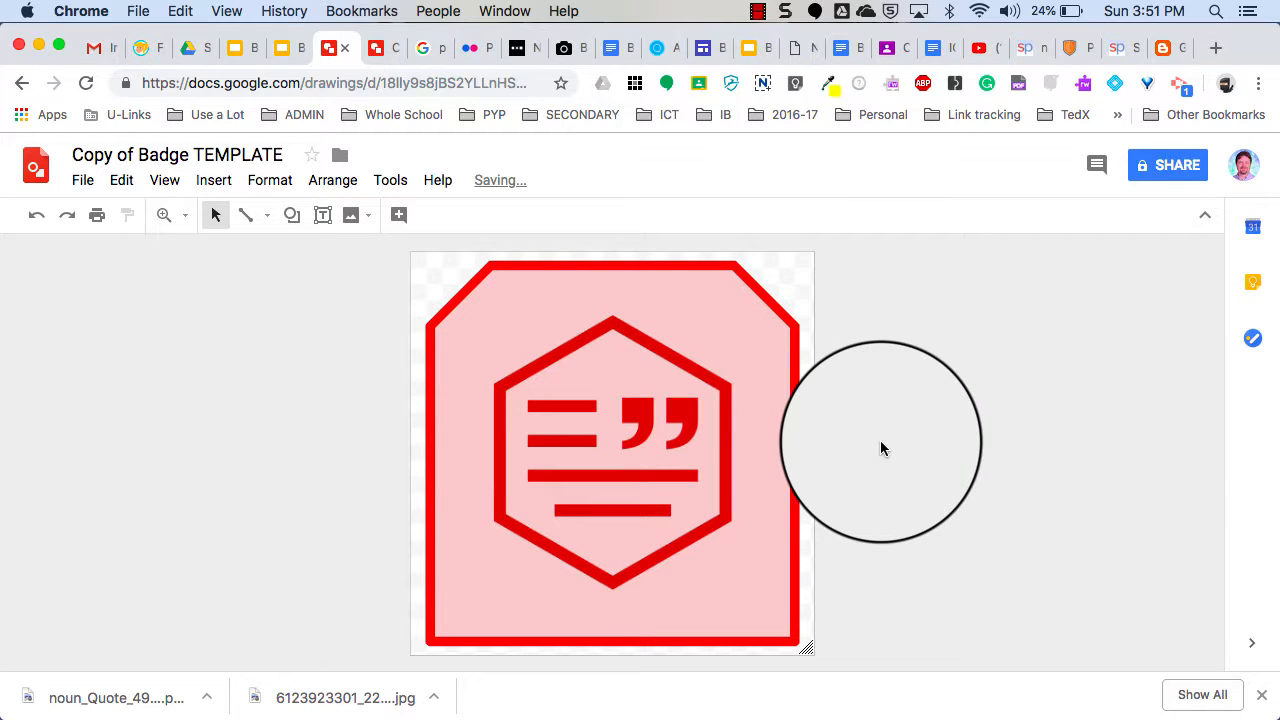
left_click(379, 50)
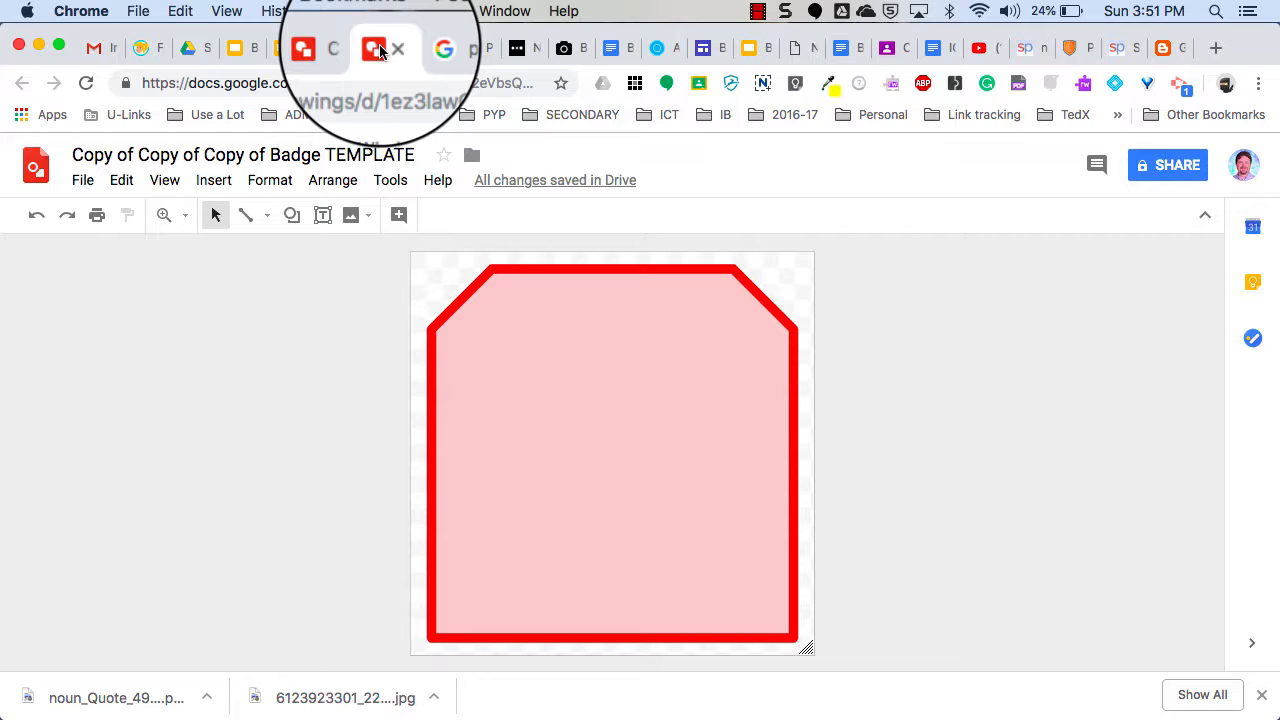
left_click(425, 48)
Filter 'paragraph writing' images to Labeled for reuse and preview the Flickr 'Parts of a Paragraph' image.
scroll(376, 230, "up", 5)
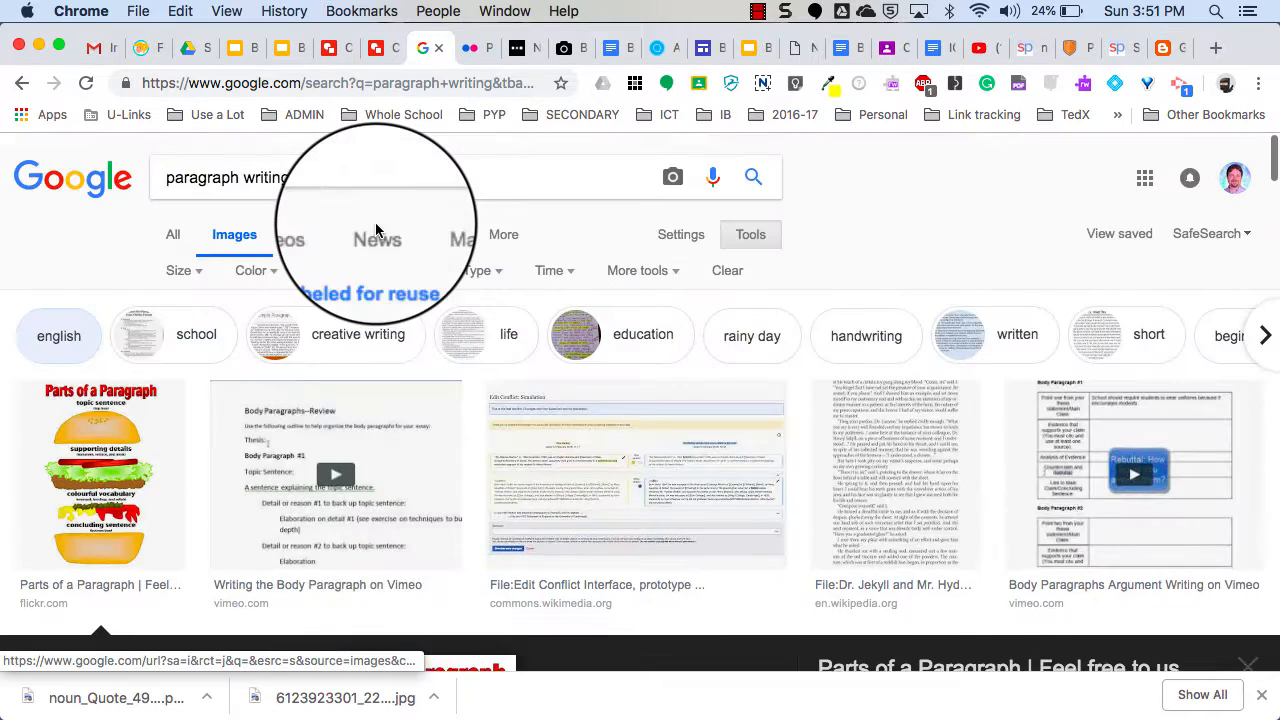
left_click(339, 191)
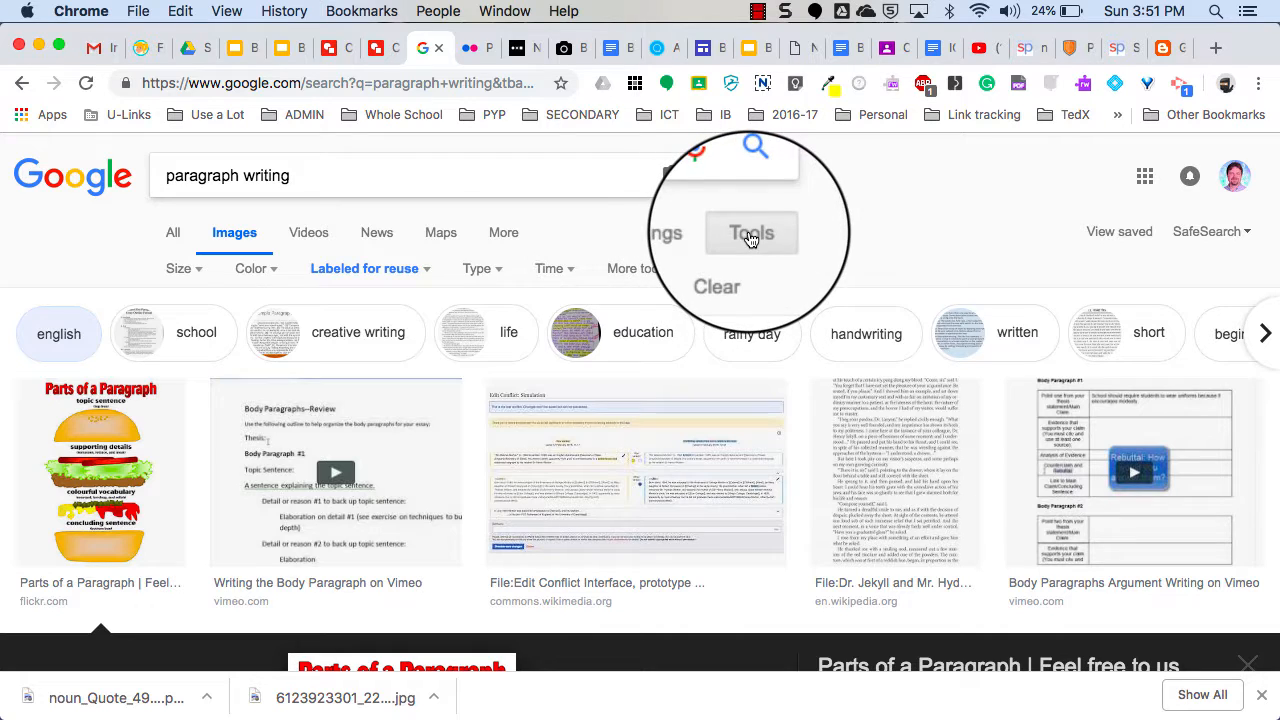
left_click(428, 270)
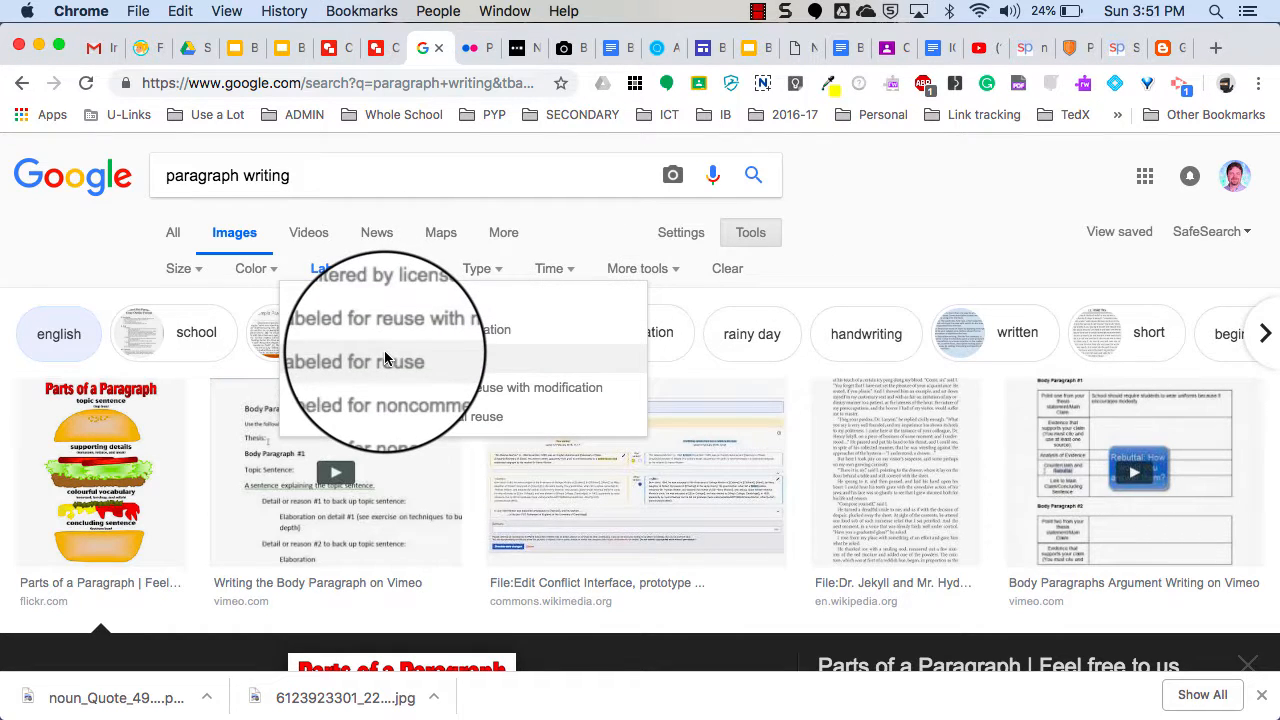
left_click(117, 474)
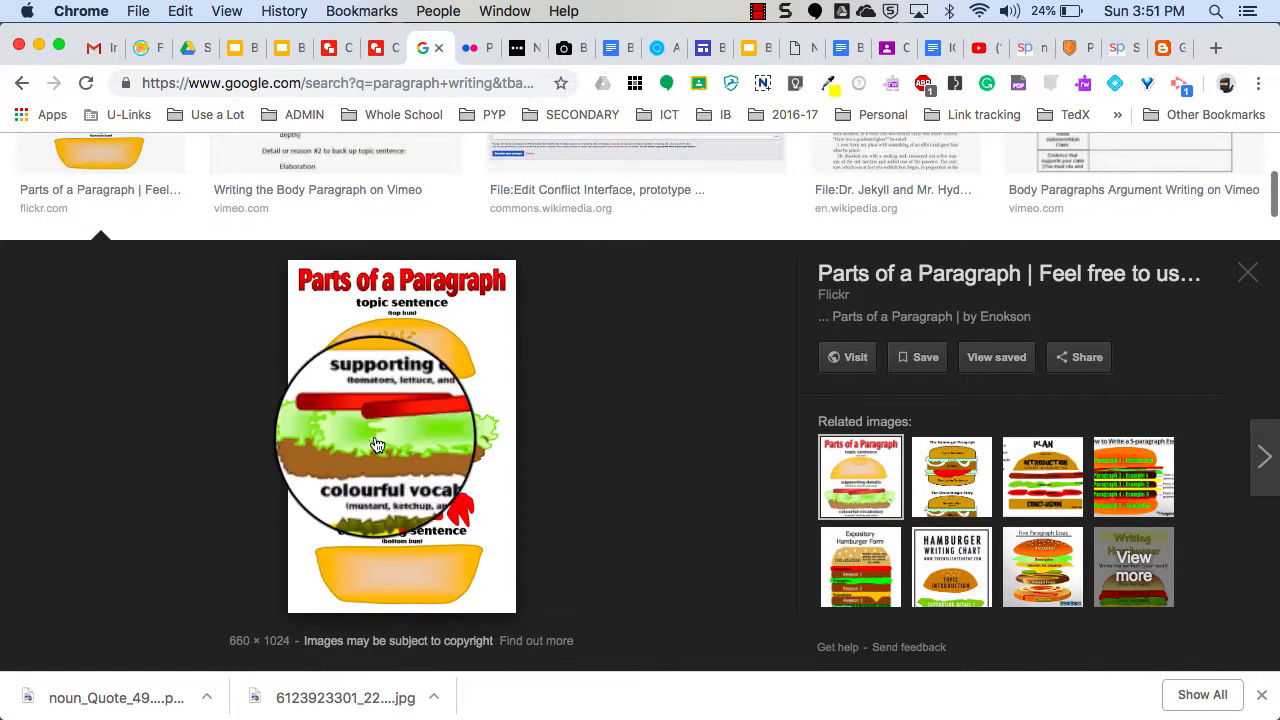
left_click(478, 50)
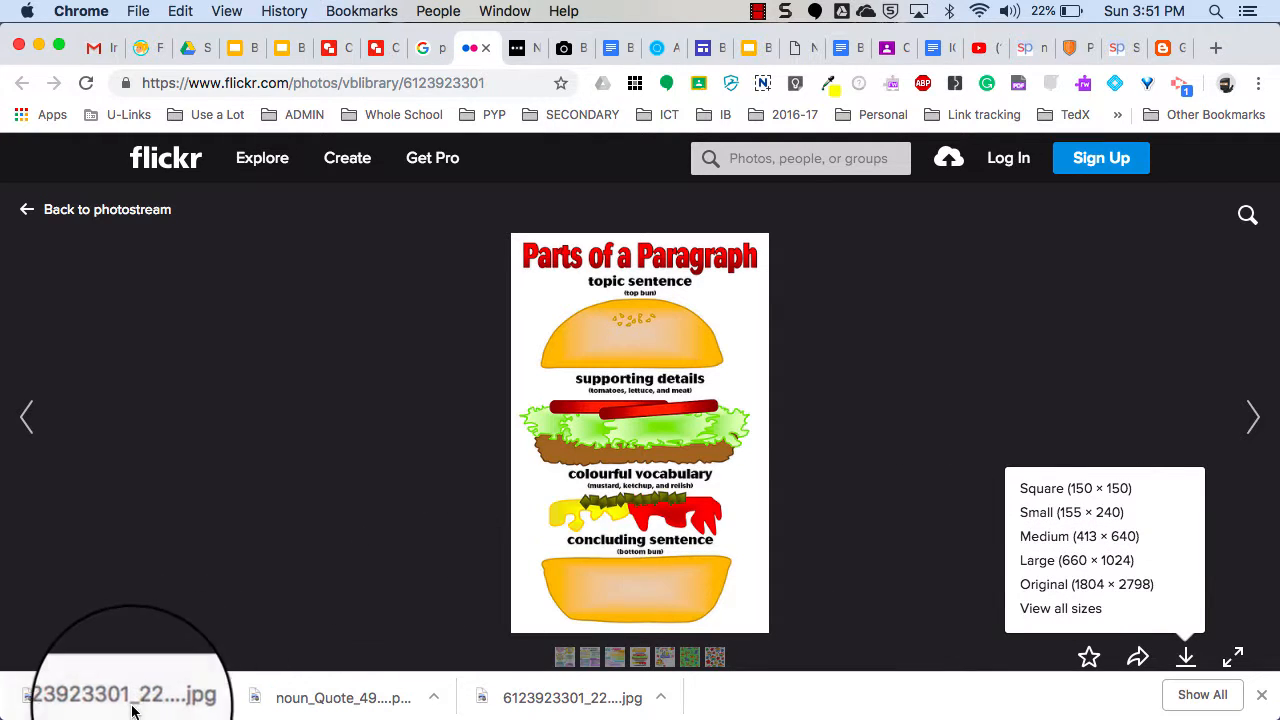
Carry the downloaded 'Parts of a Paragraph' jpg over to the second badge drawing.
left_click_drag(133, 703, 377, 56)
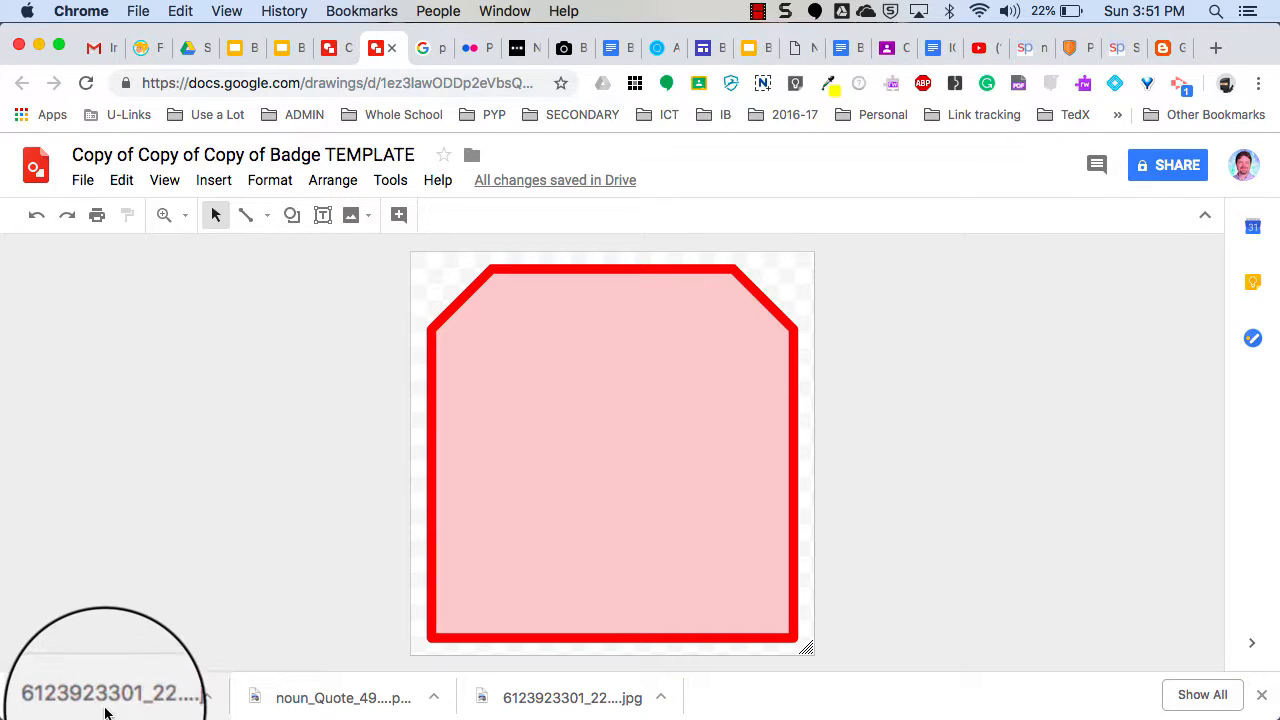
Drop the photo onto the badge and mask it to Snip Same Side Corner Rectangle.
mouse_move(111, 708)
left_mouse_down()
mouse_move(567, 491)
mouse_move(596, 449)
left_mouse_up()
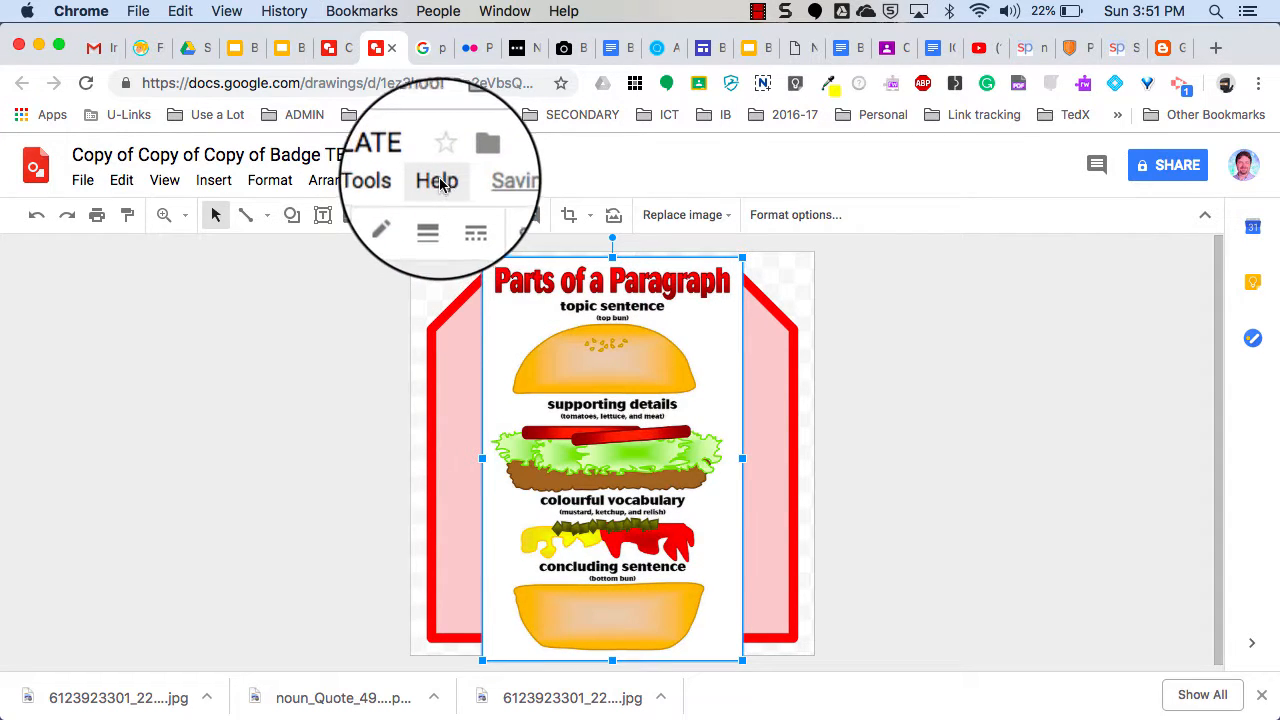
left_click(437, 182)
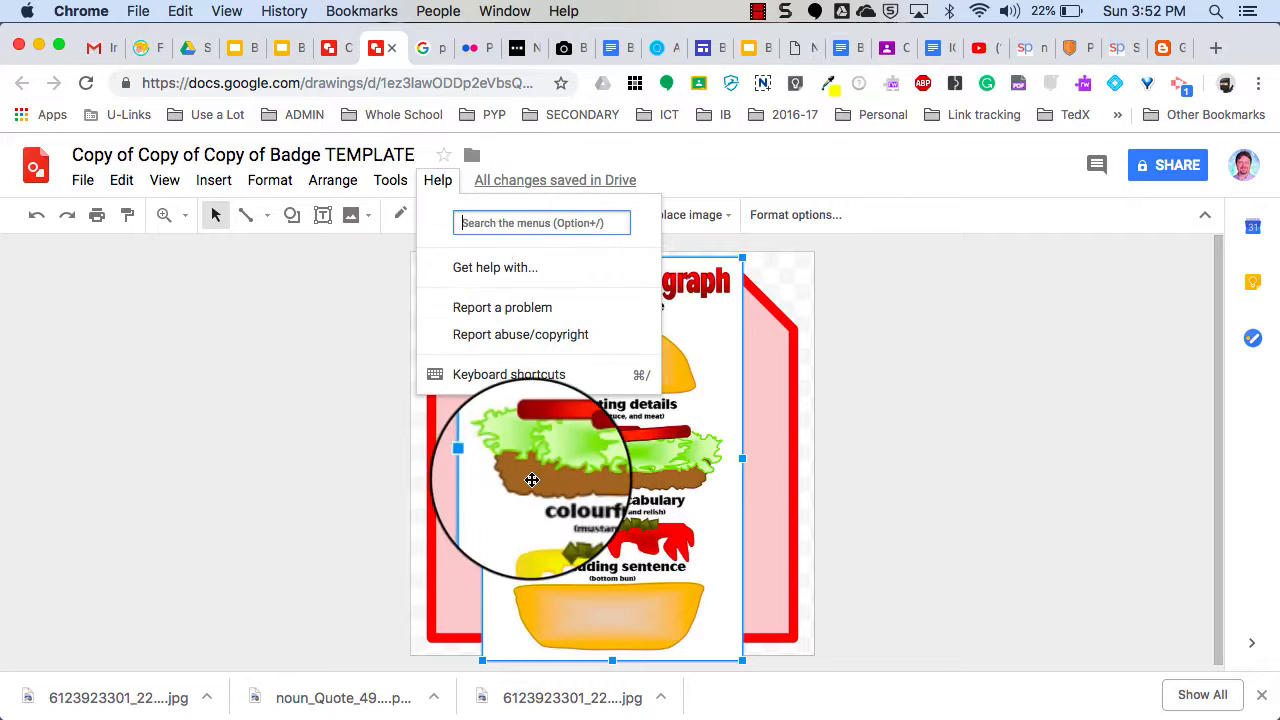
type("im")
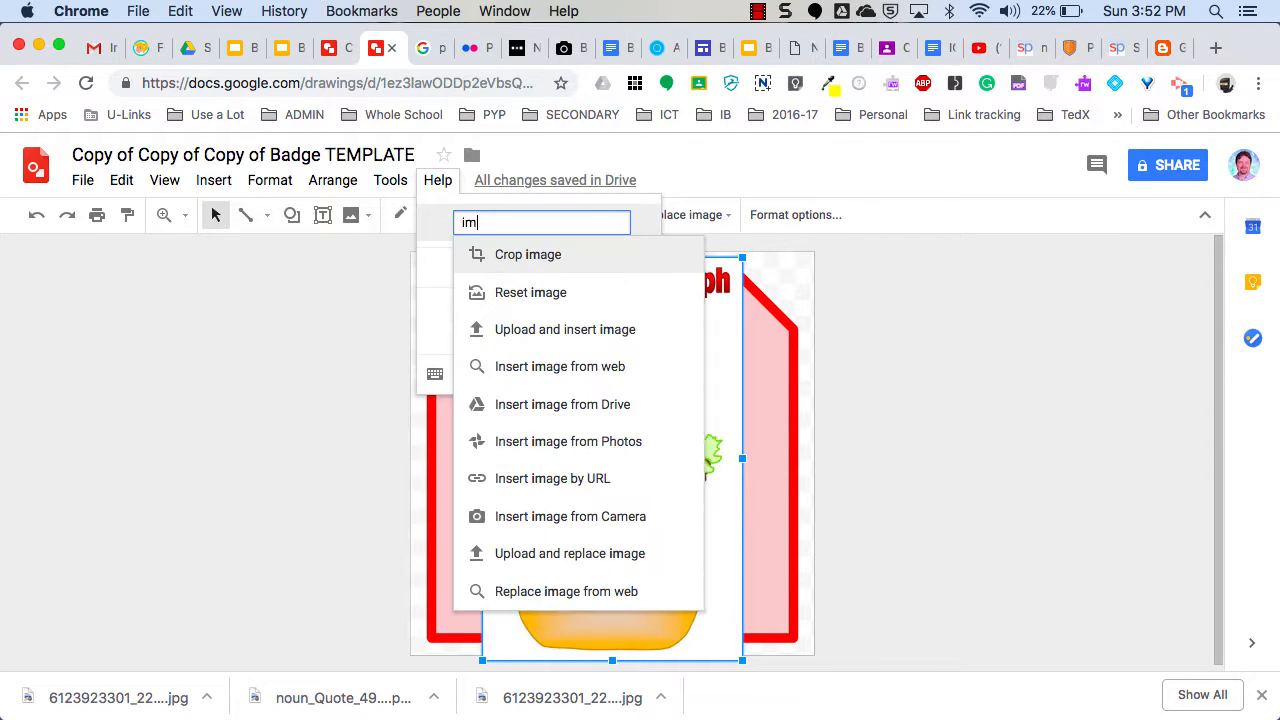
type("age mask")
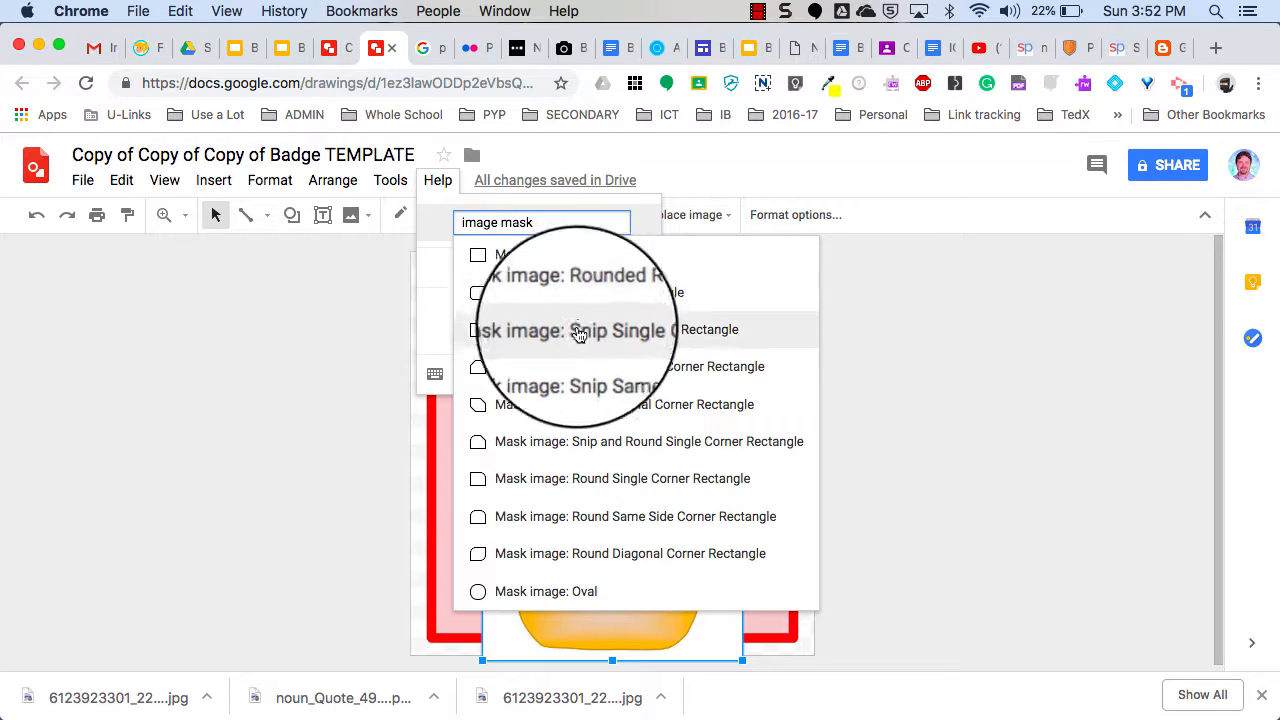
left_click(575, 364)
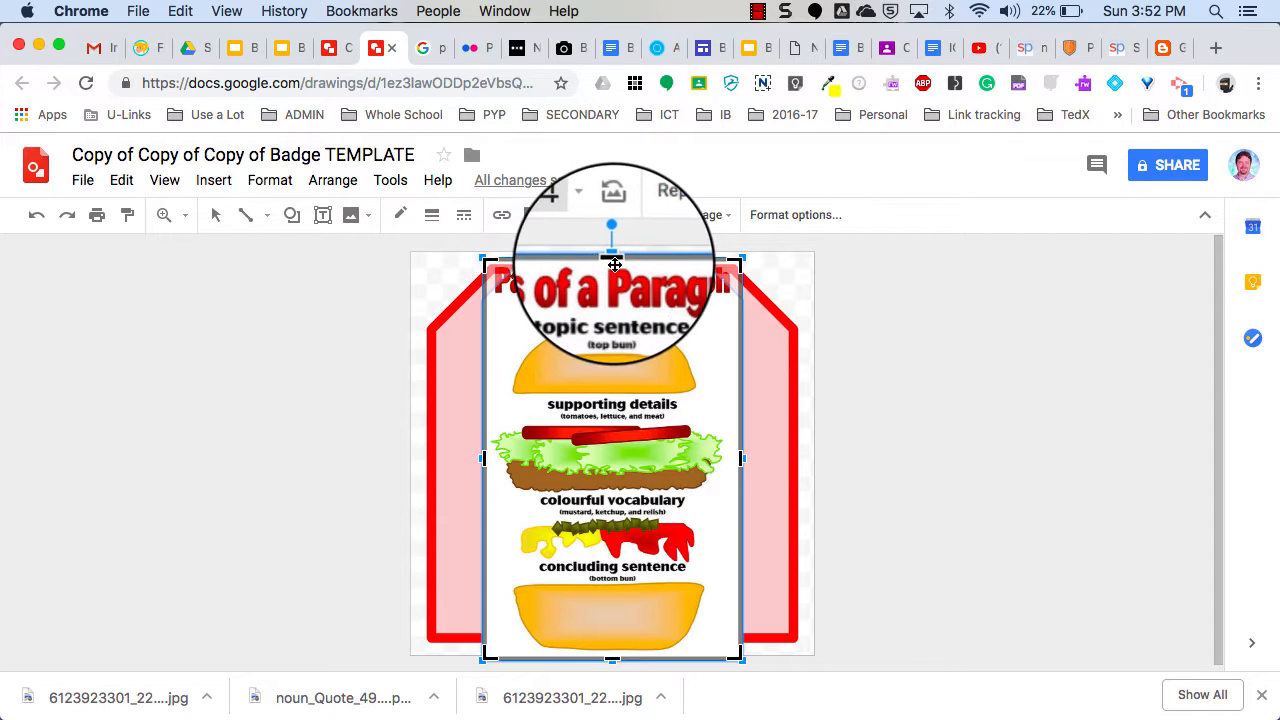
Crop the title off the burger image, shrink and centre it inside the pink badge.
left_click_drag(614, 260, 615, 289)
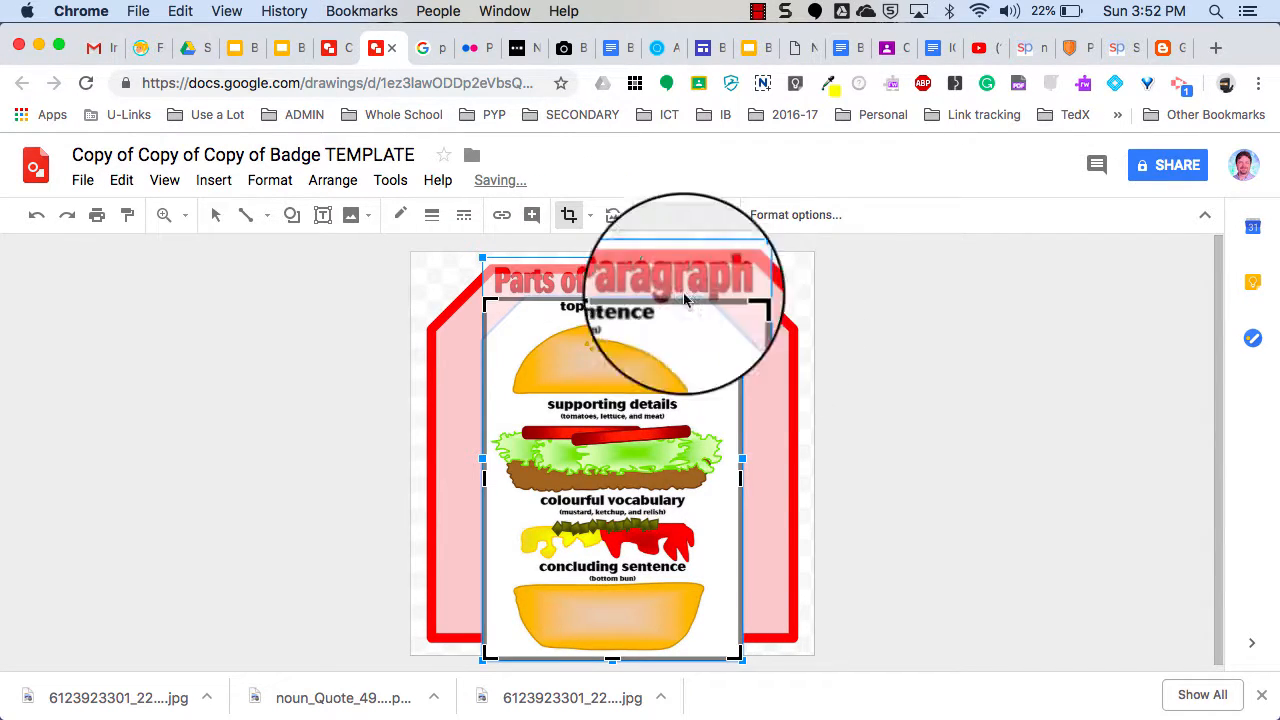
key("Return")
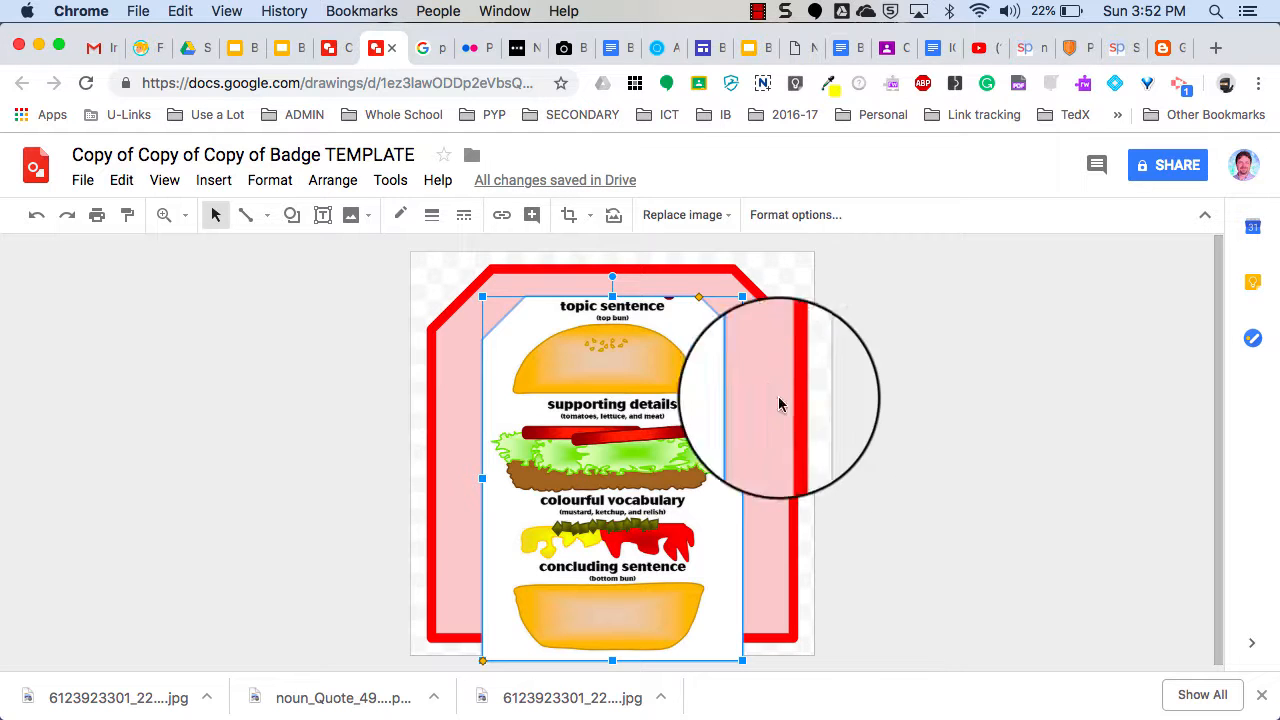
left_click_drag(743, 296, 705, 348)
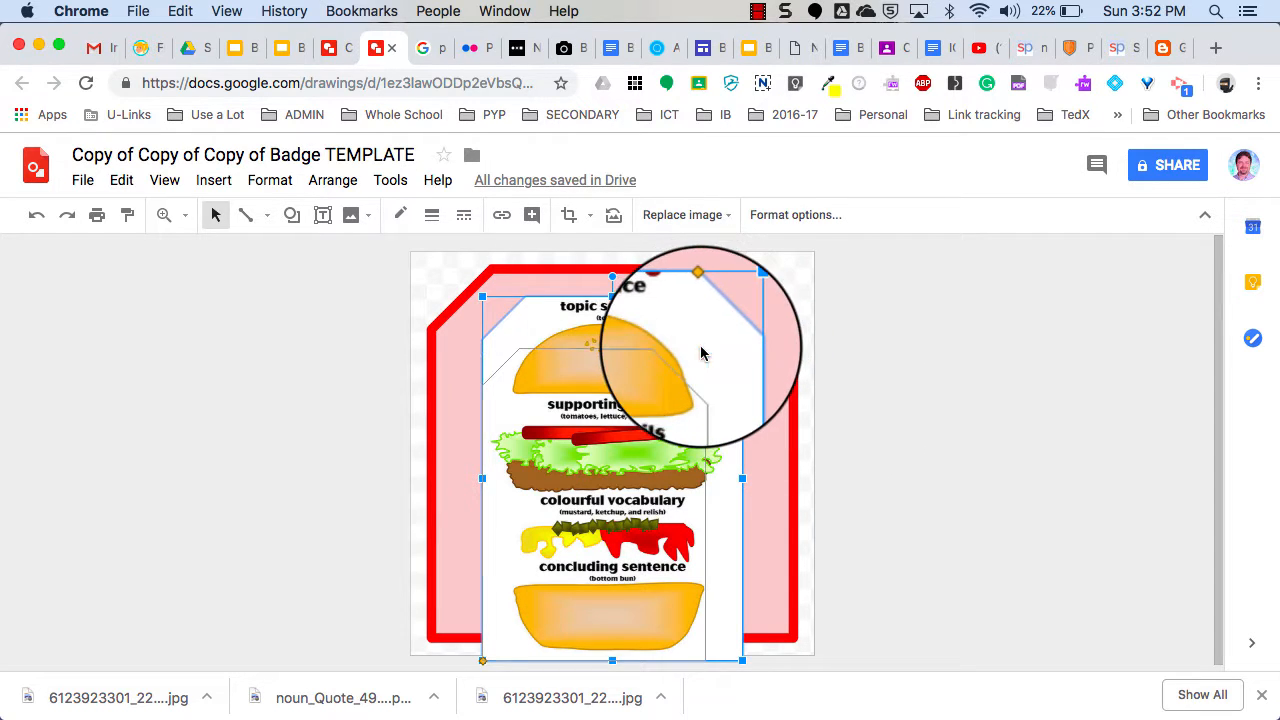
left_click_drag(617, 477, 633, 423)
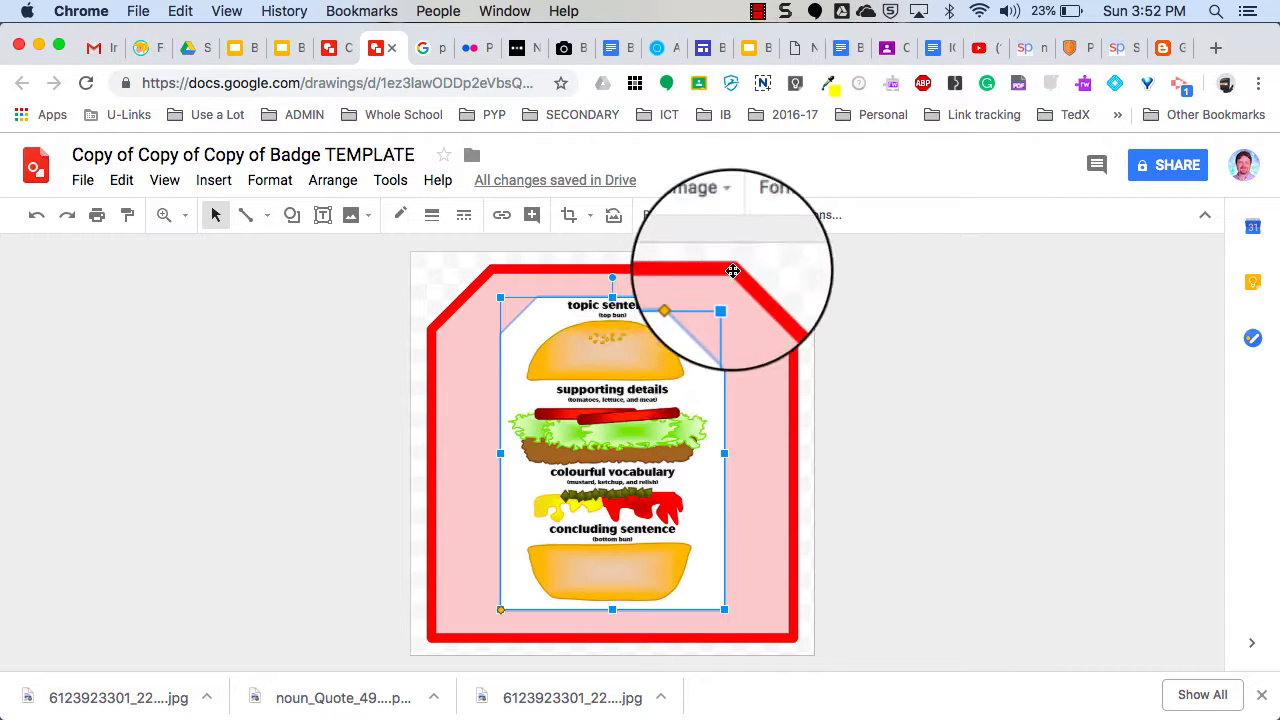
left_click(795, 213)
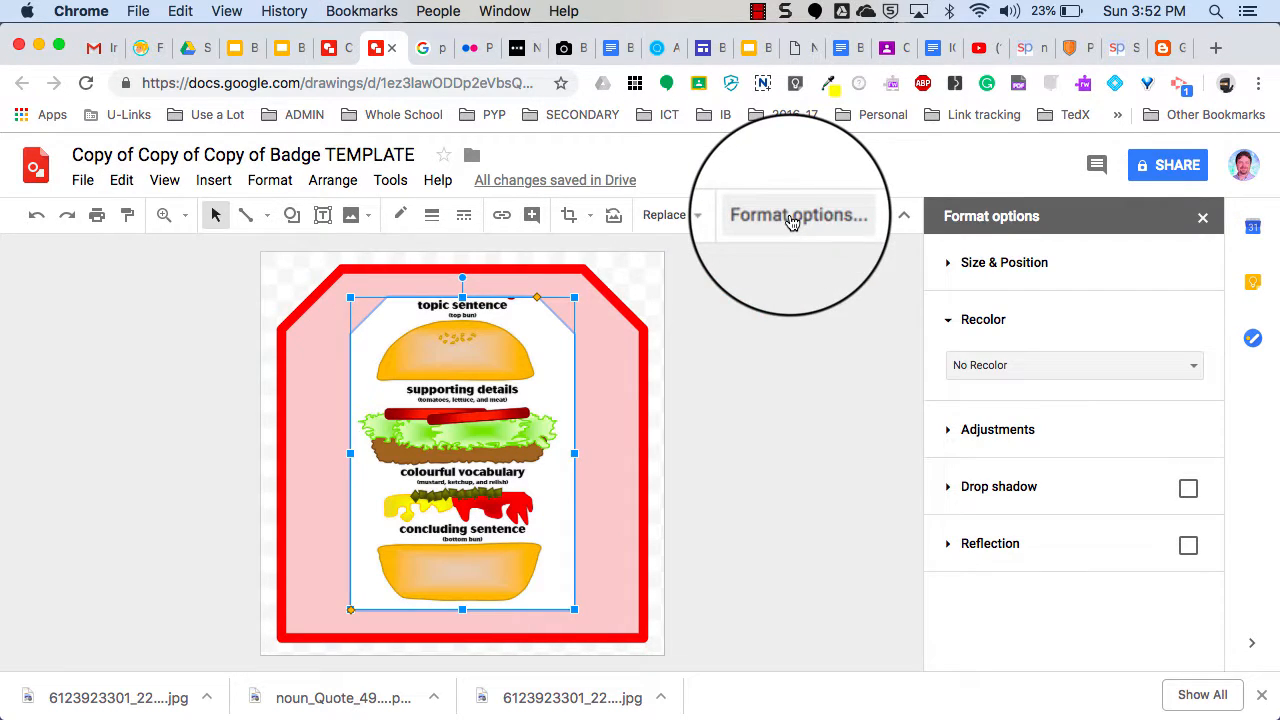
Recolor the burger image with the Light 2 red tint.
left_click(1196, 368)
scroll(1060, 495, "down", 2)
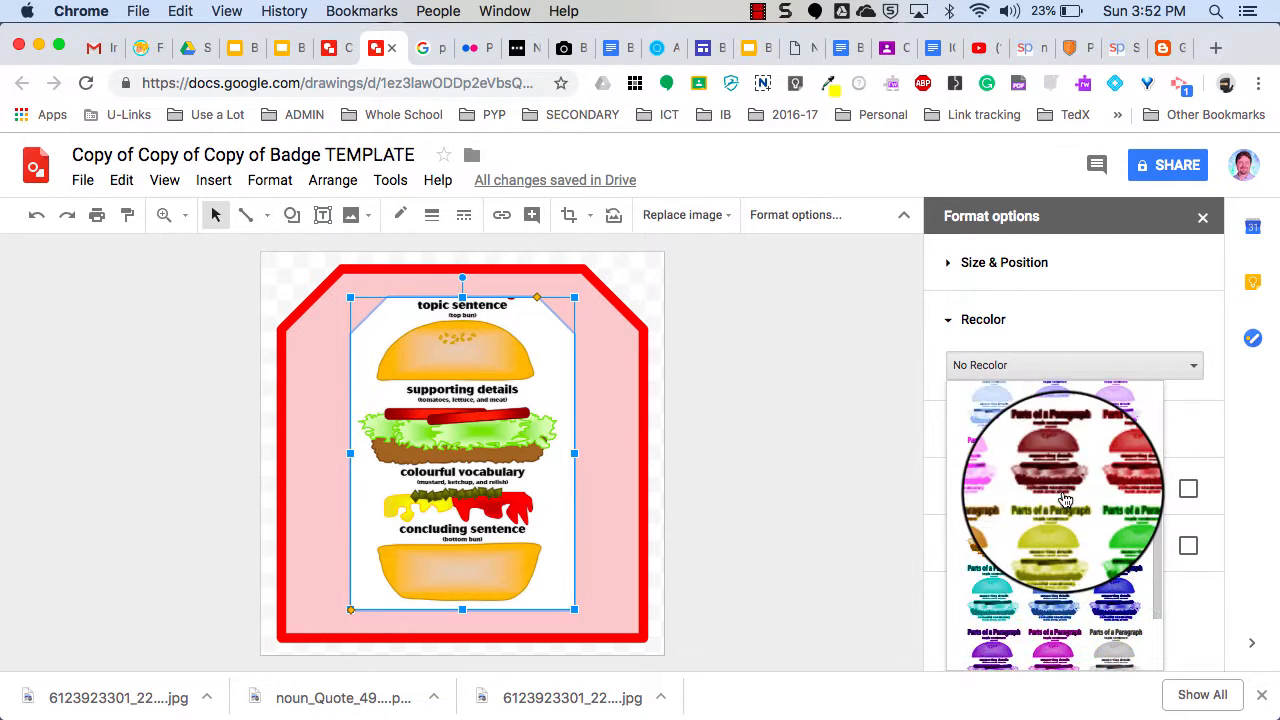
scroll(1058, 485, "up", 5)
left_click(1058, 481)
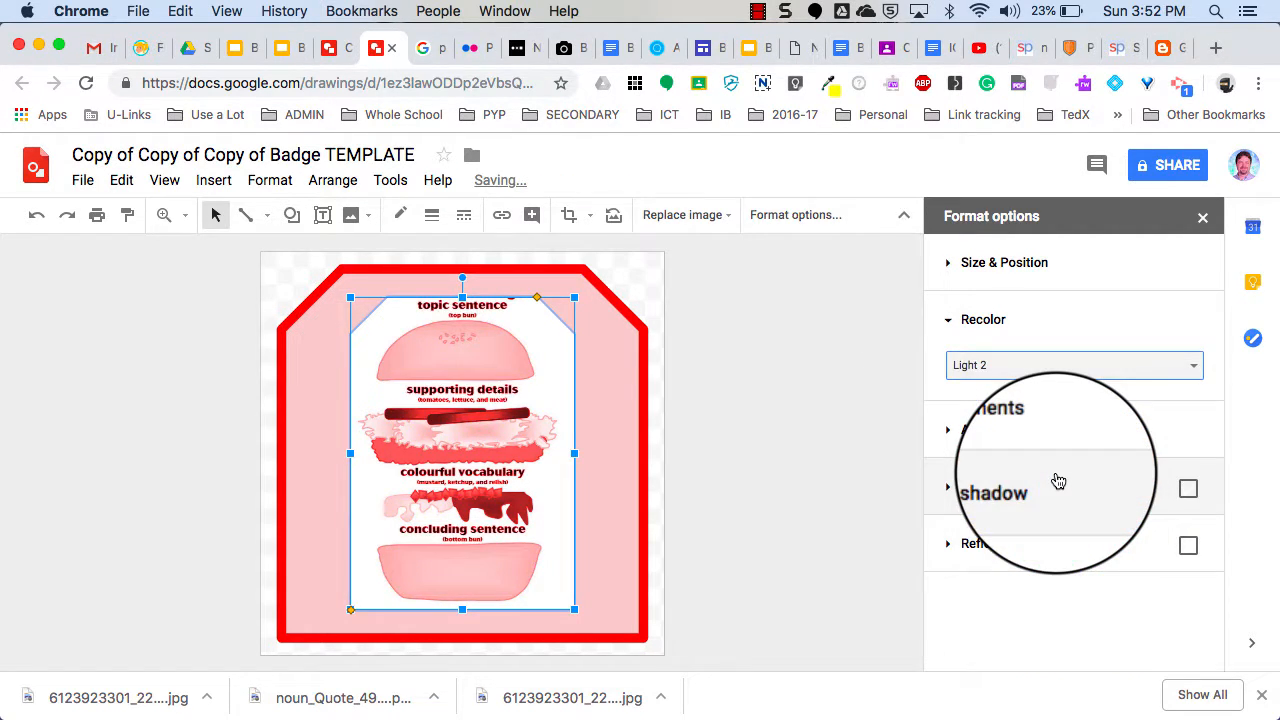
left_click(760, 502)
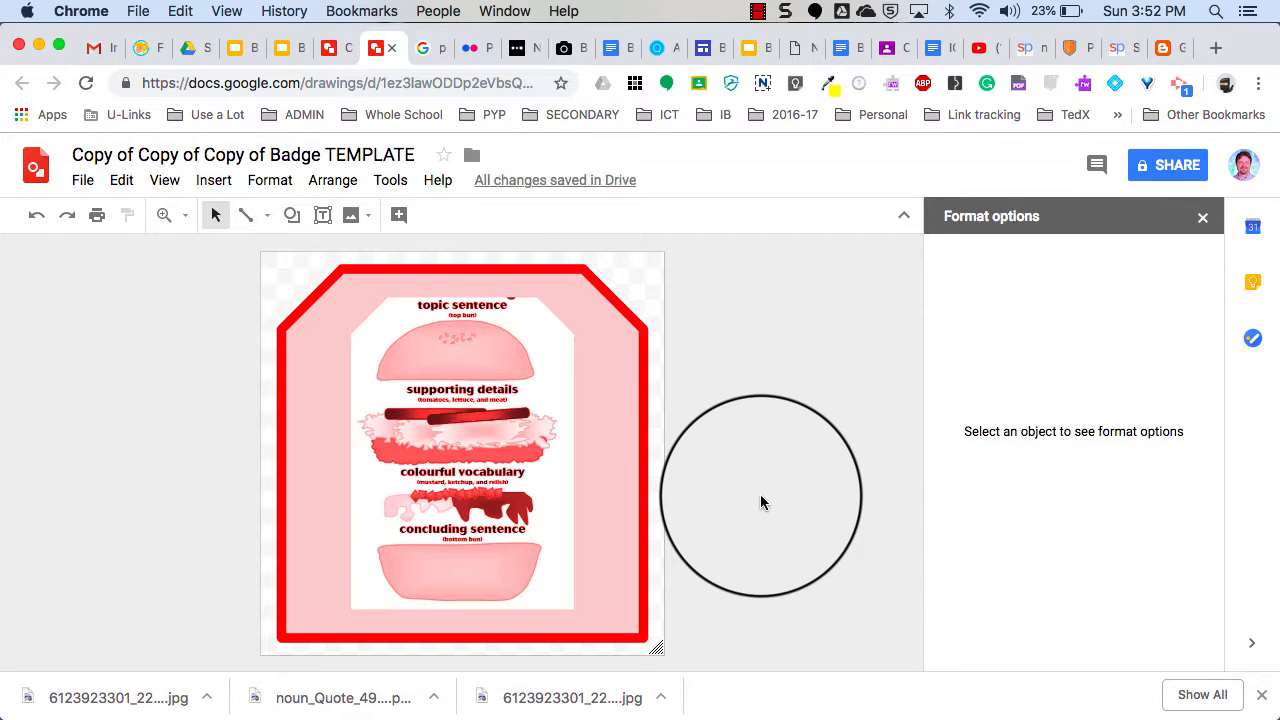
Give the burger image a red 4px outline.
left_click(562, 480)
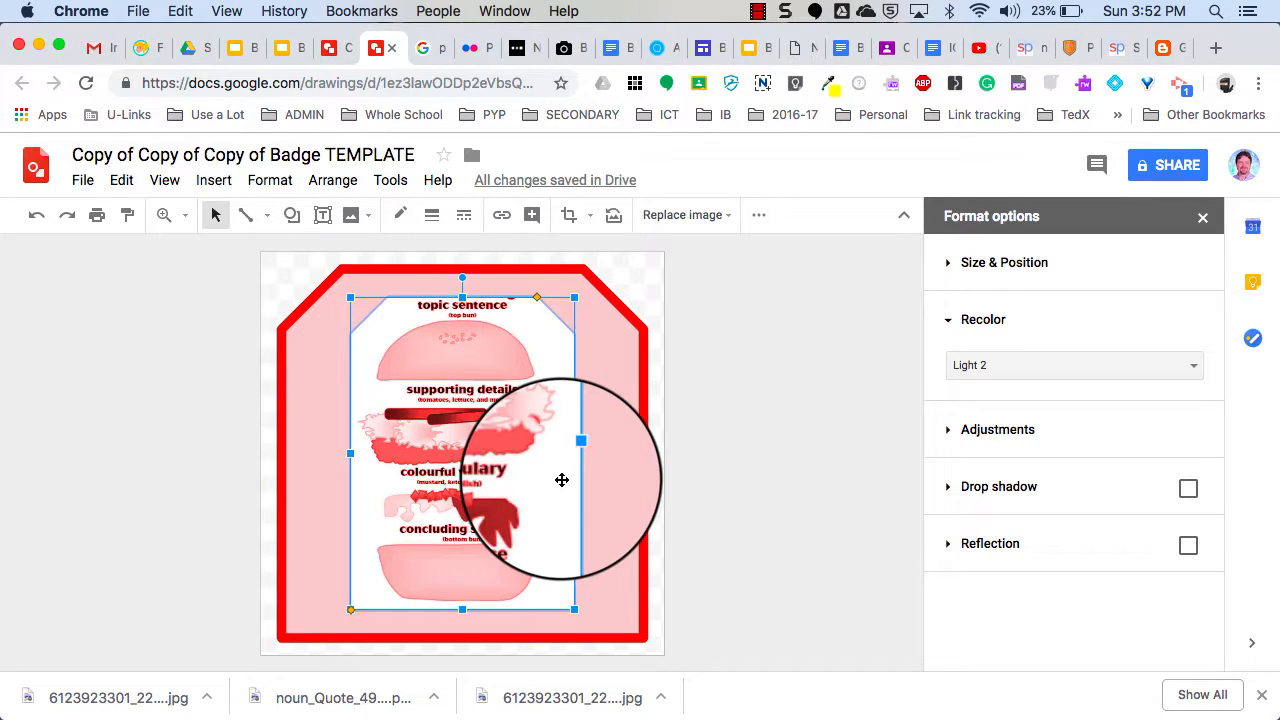
left_click(407, 225)
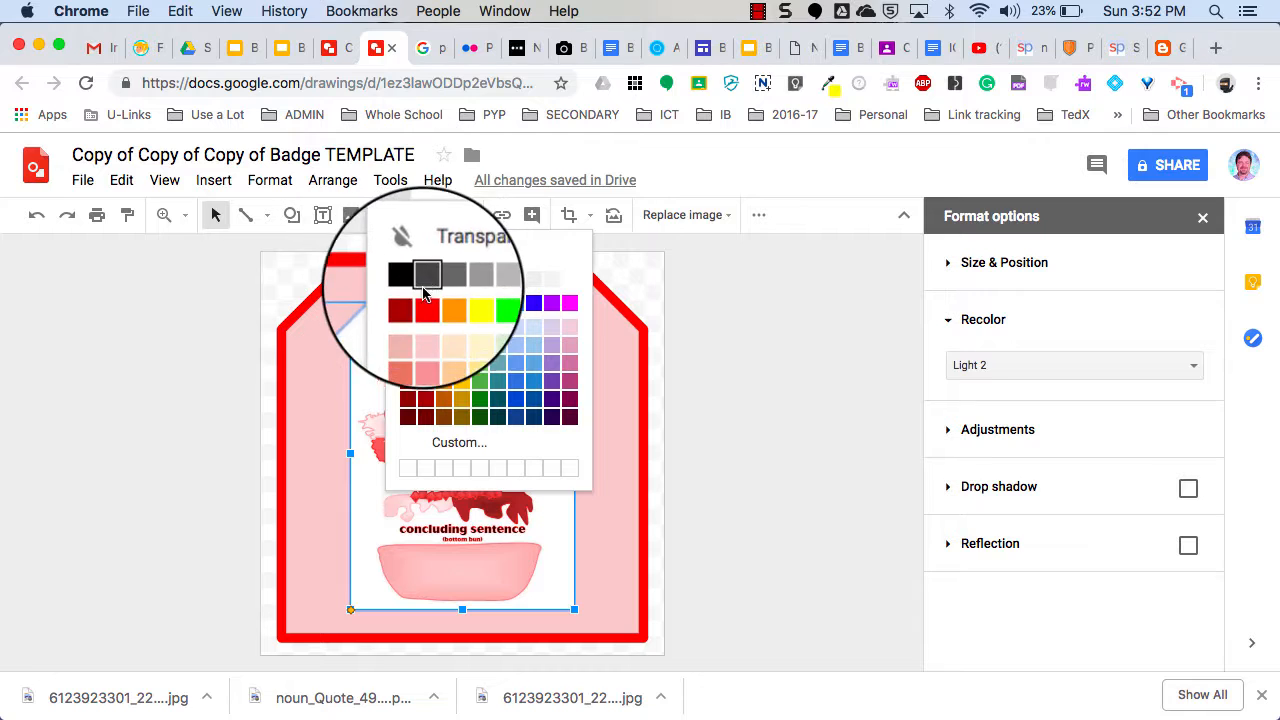
left_click(421, 330)
left_click(437, 227)
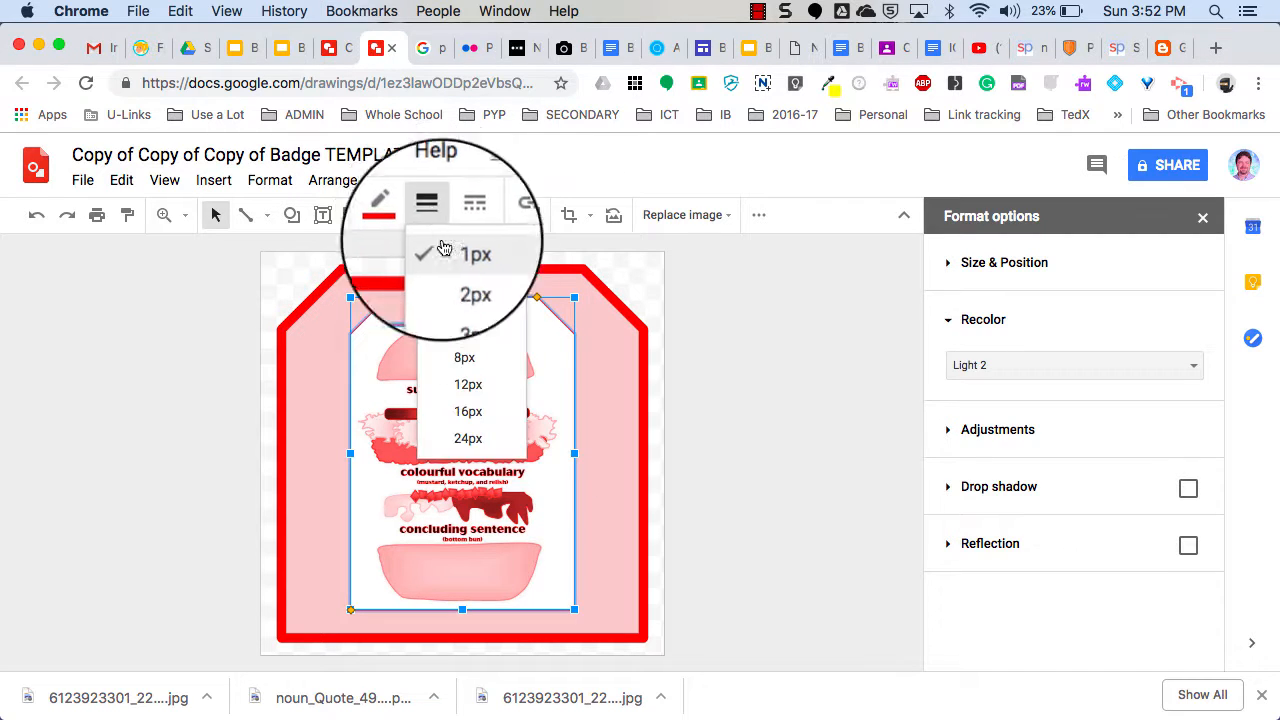
left_click(463, 337)
left_click(742, 442)
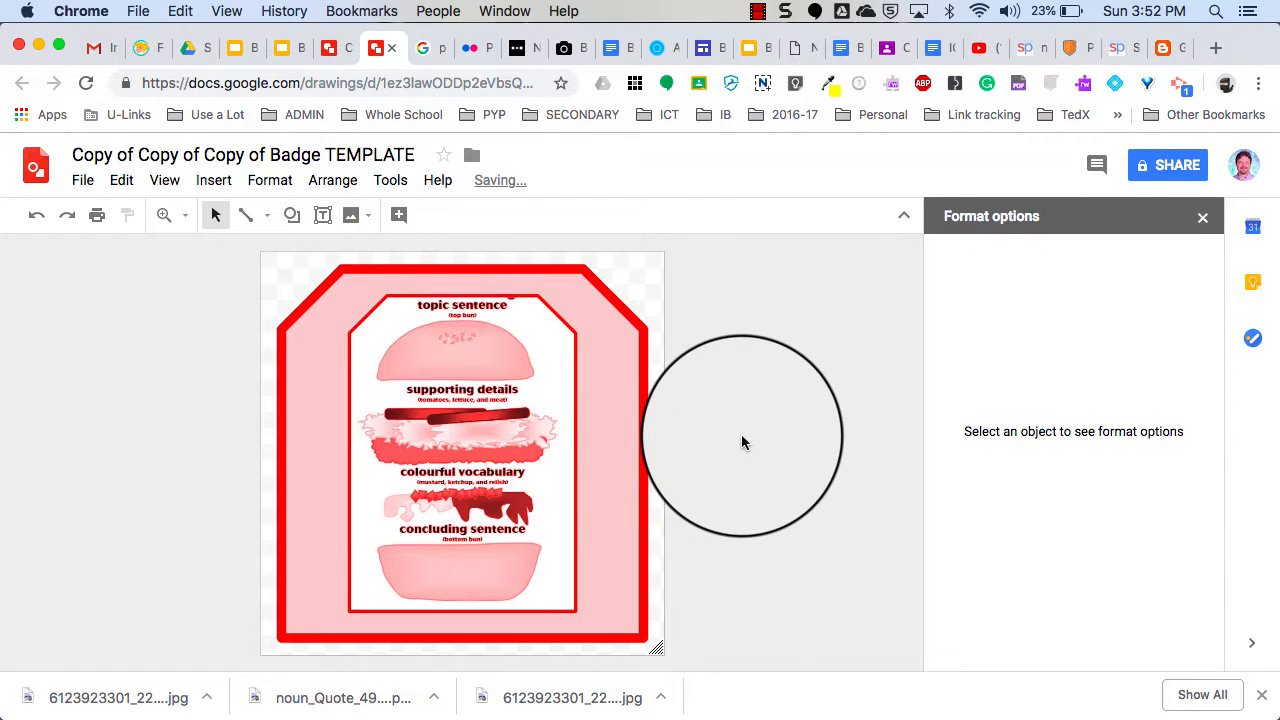
left_click(341, 57)
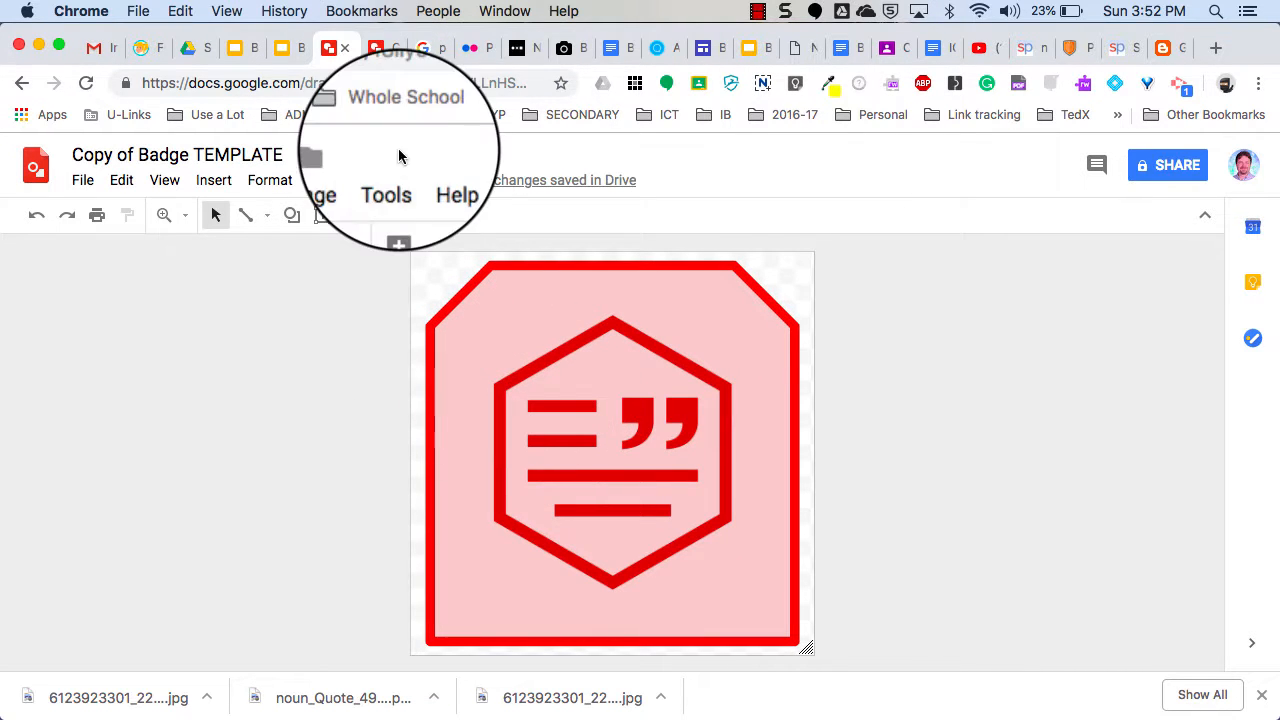
Return to the 'Copy of Copy of Copy of Badge TEMPLATE' burger badge drawing to compare badges.
left_click(379, 48)
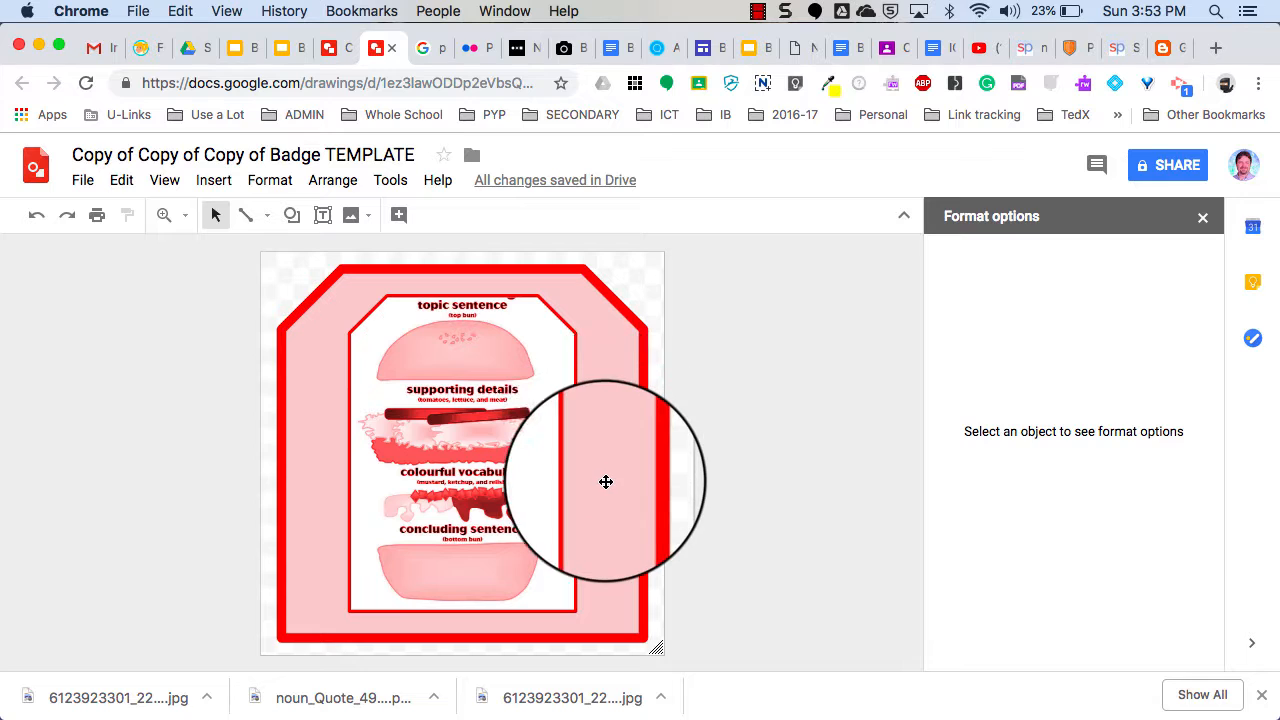
left_click(757, 12)
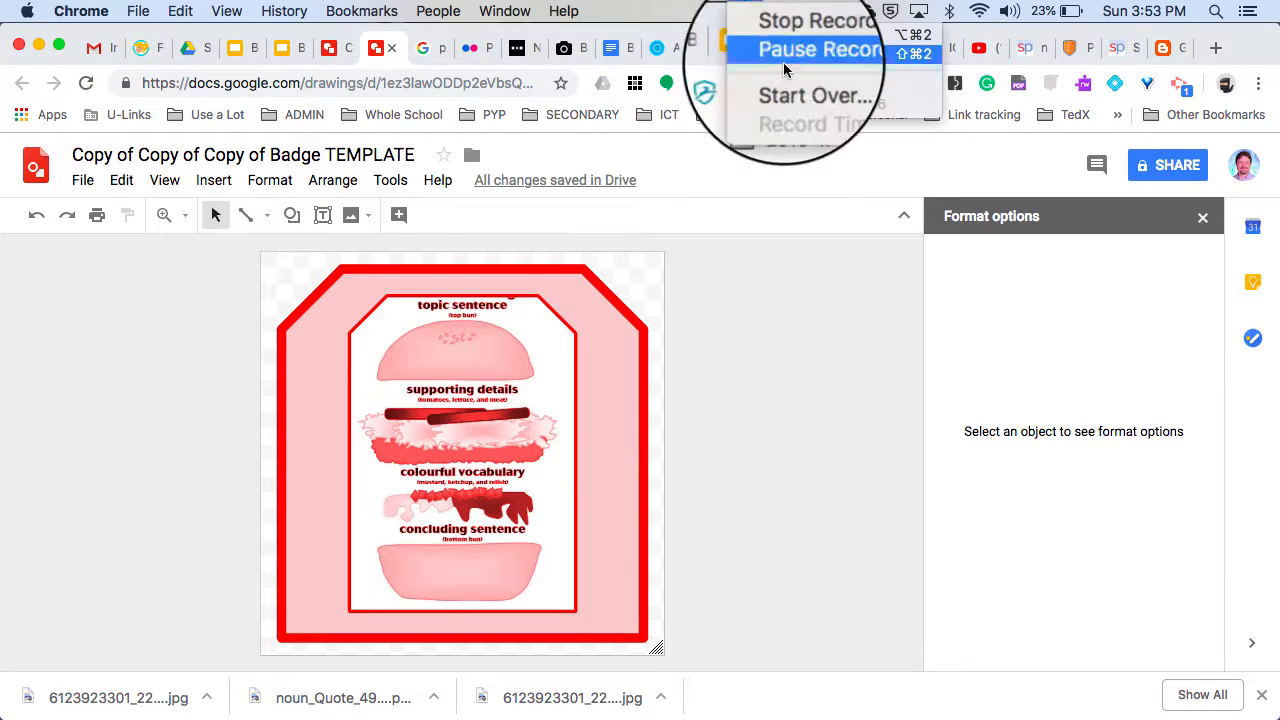